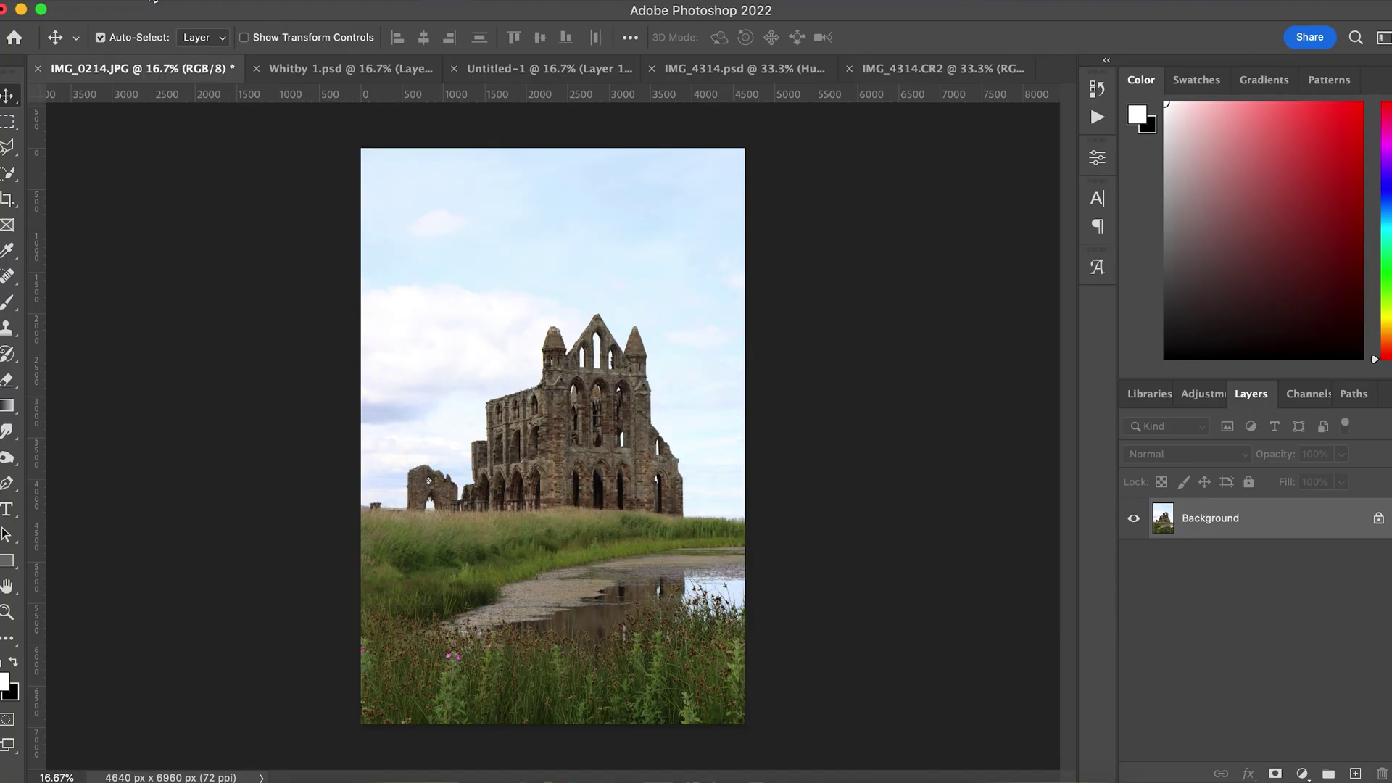
Start Sky Replacement from the Edit menu on the abbey ruins photo
left_click(155, 1)
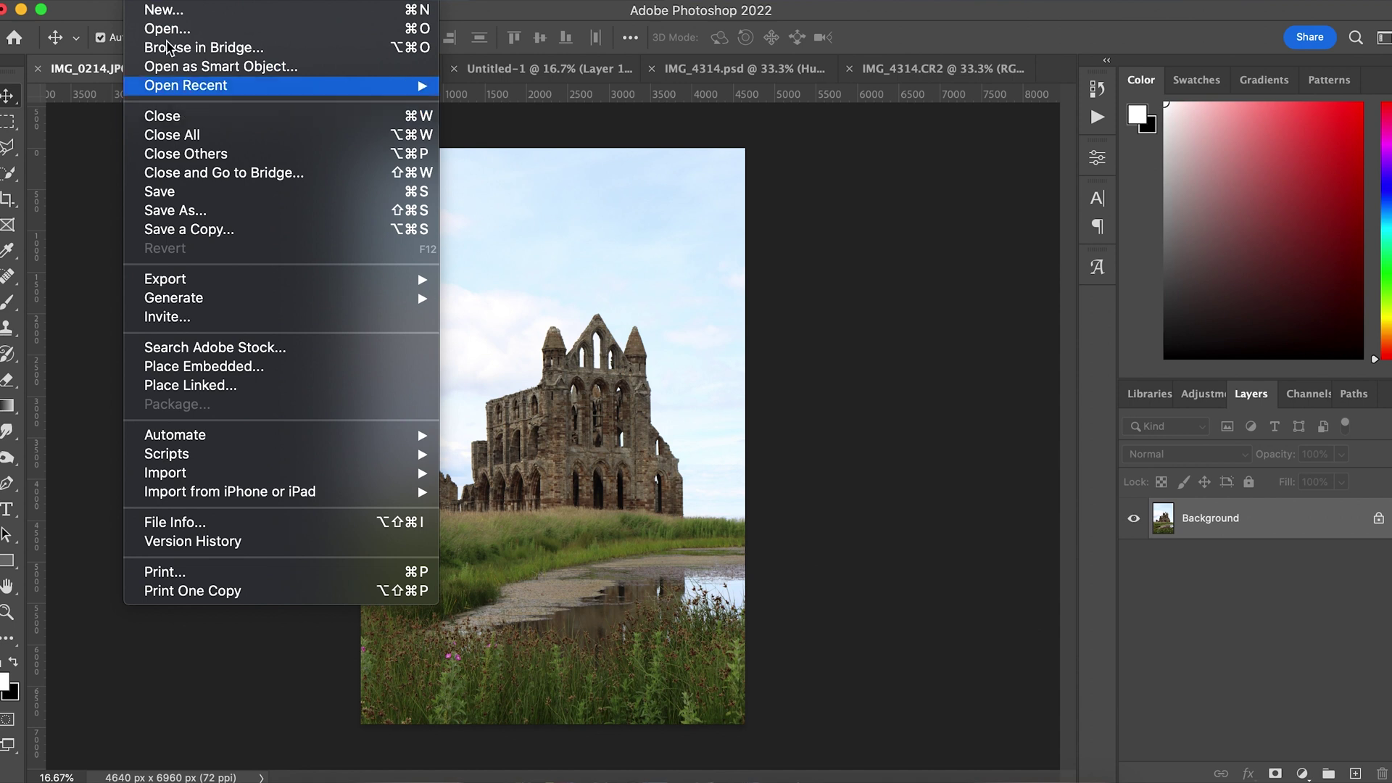
mouse_move(192, 1)
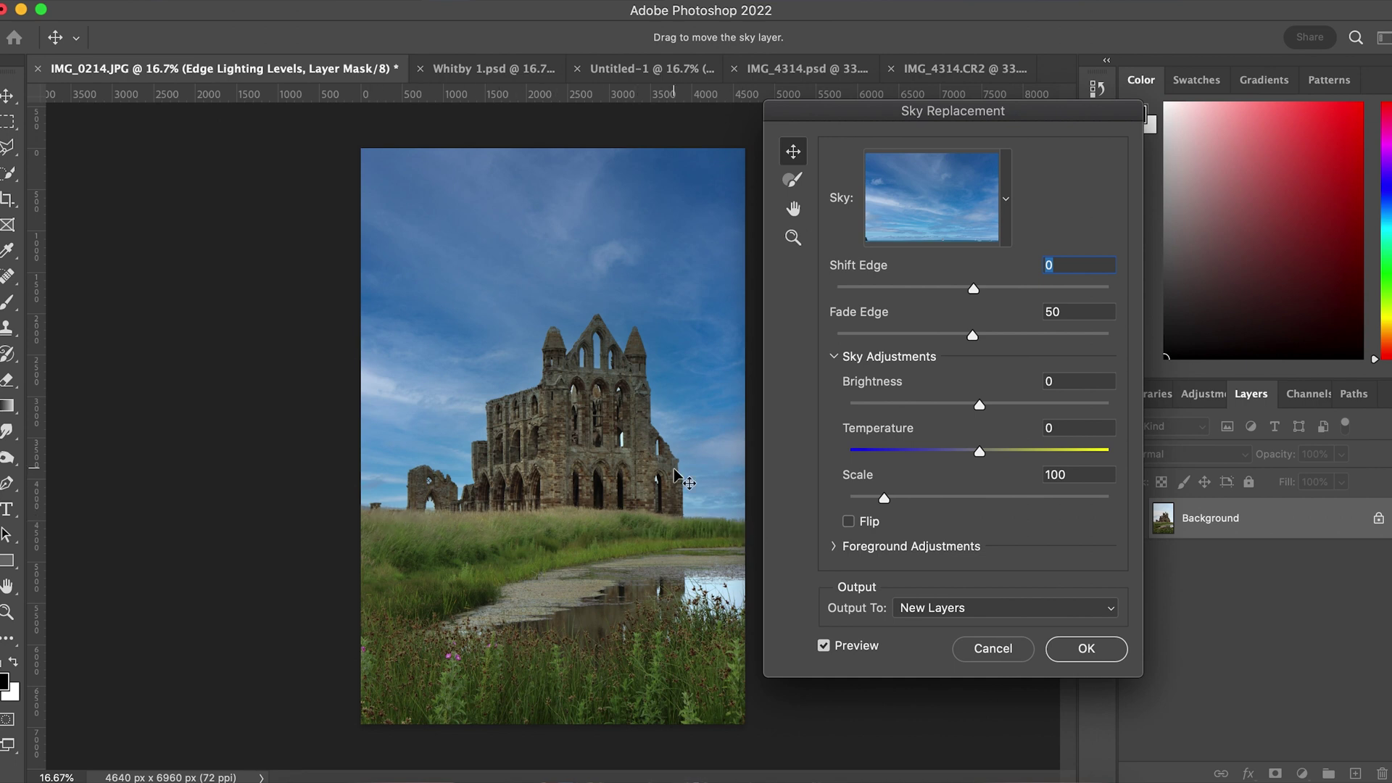
Browse the sky presets and preview a dramatic cloudy sky
left_click(1005, 203)
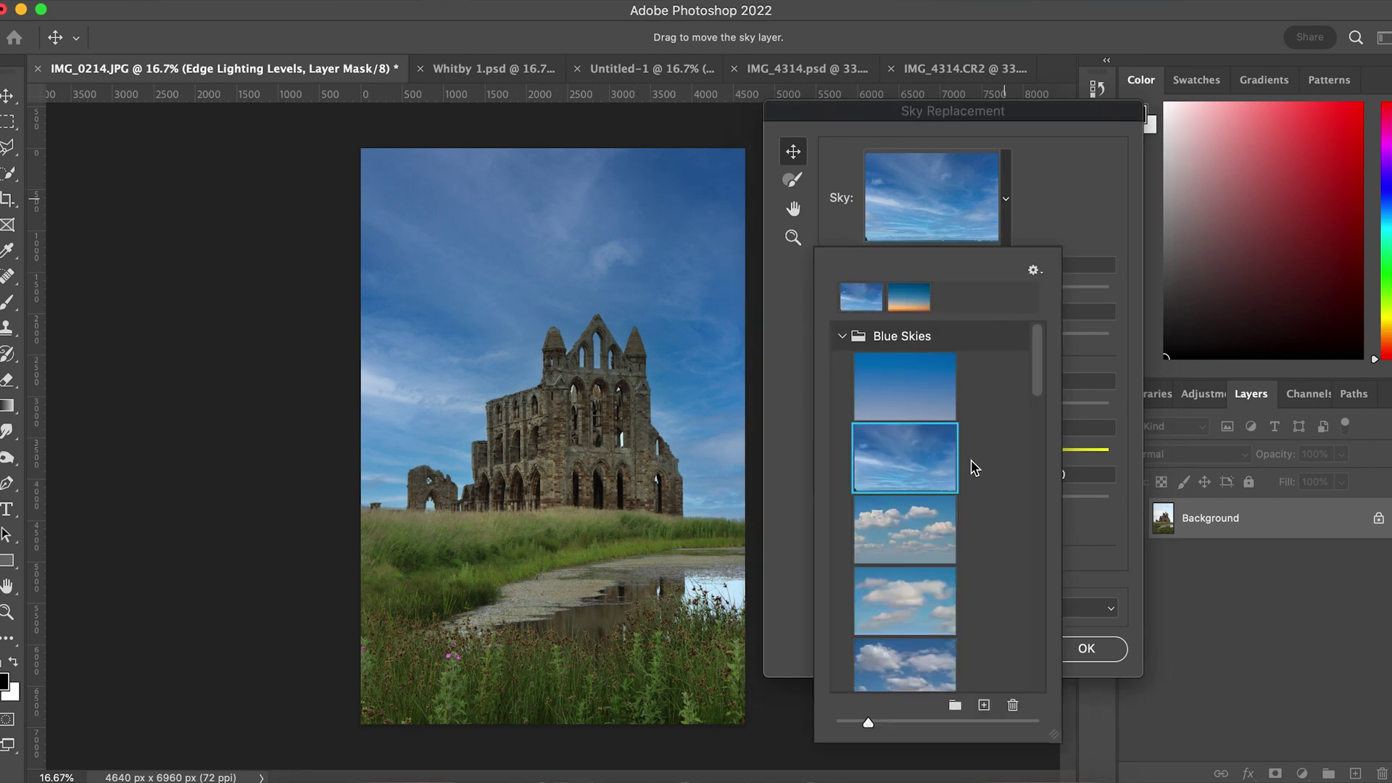
scroll(915, 553, "down", 2)
scroll(915, 553, "up", 2)
scroll(916, 553, "down", 3)
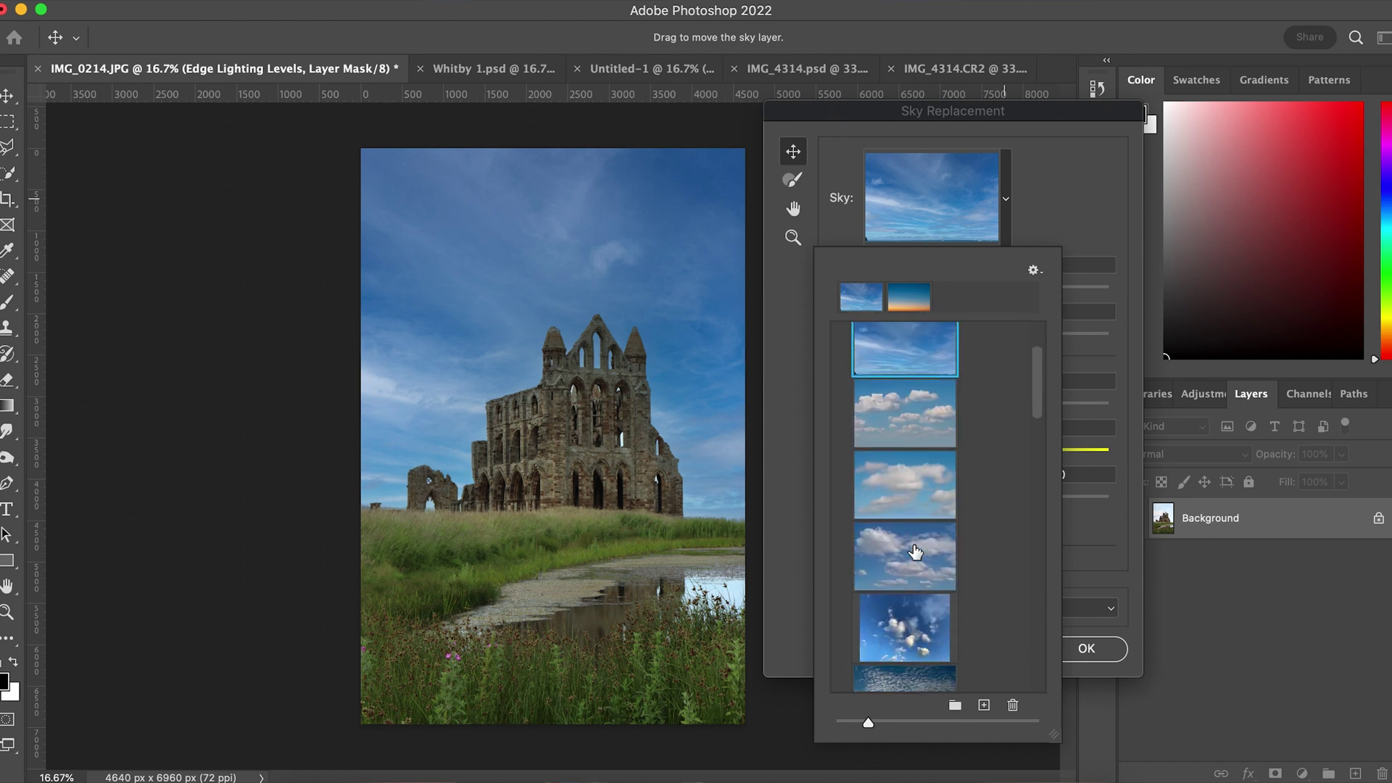
scroll(916, 553, "down", 2)
left_click(923, 619)
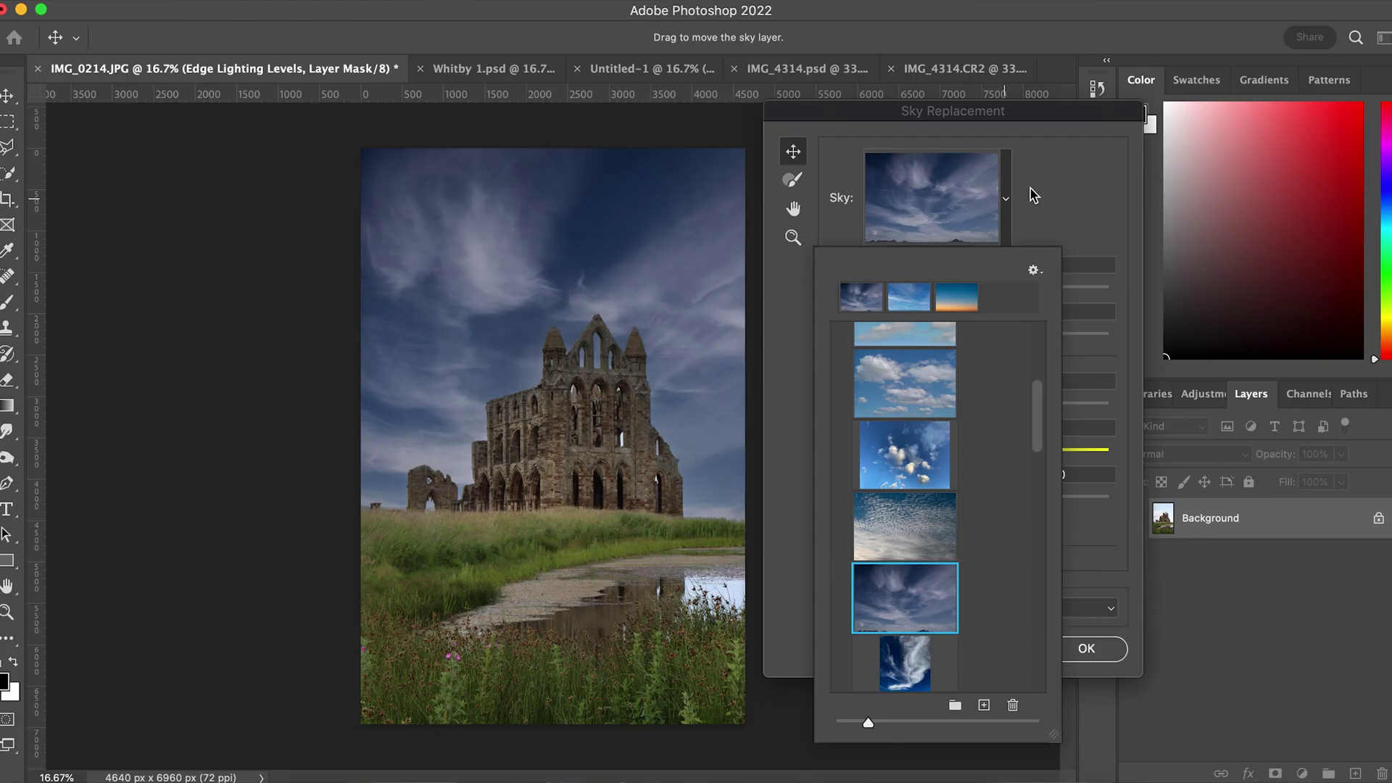
left_click(1036, 197)
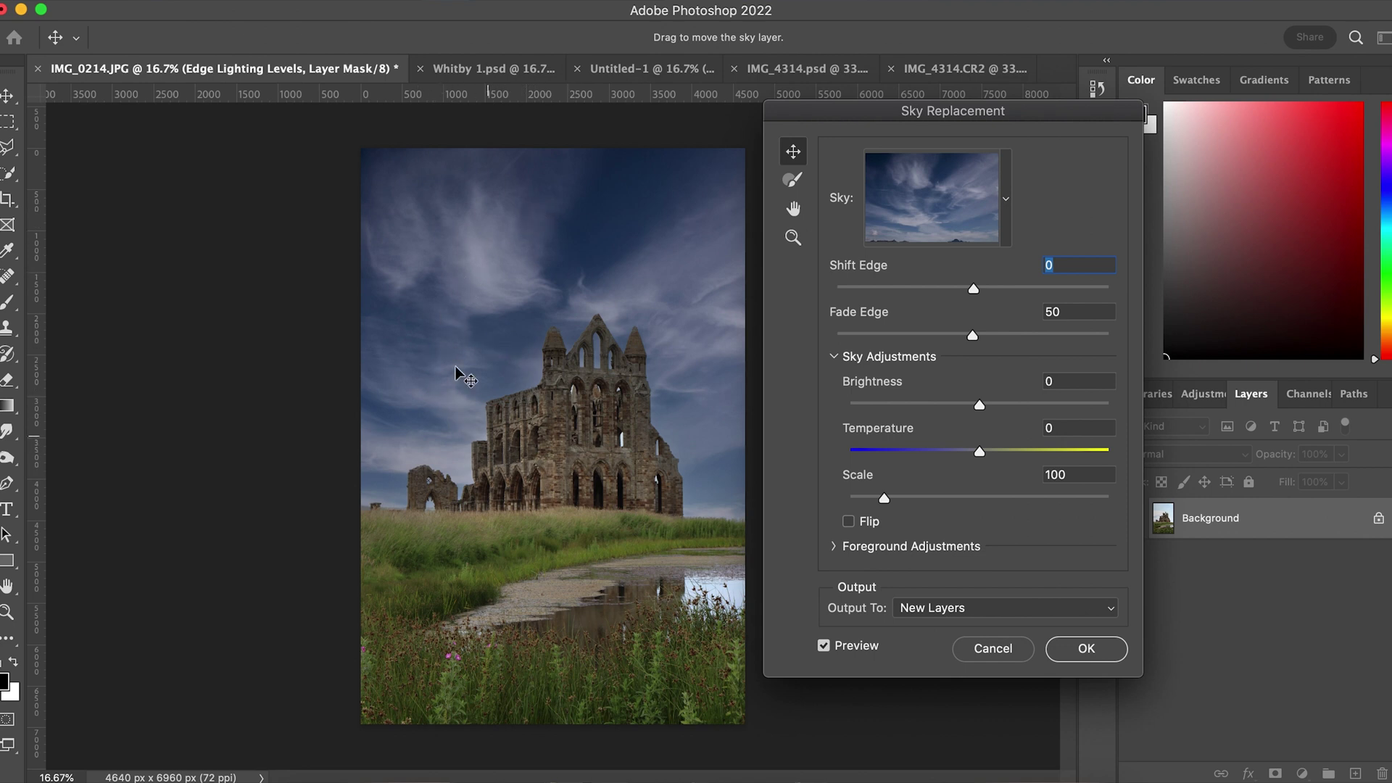
Switch back to the streaky Blue Skies preset
left_click(1006, 201)
left_click(941, 458)
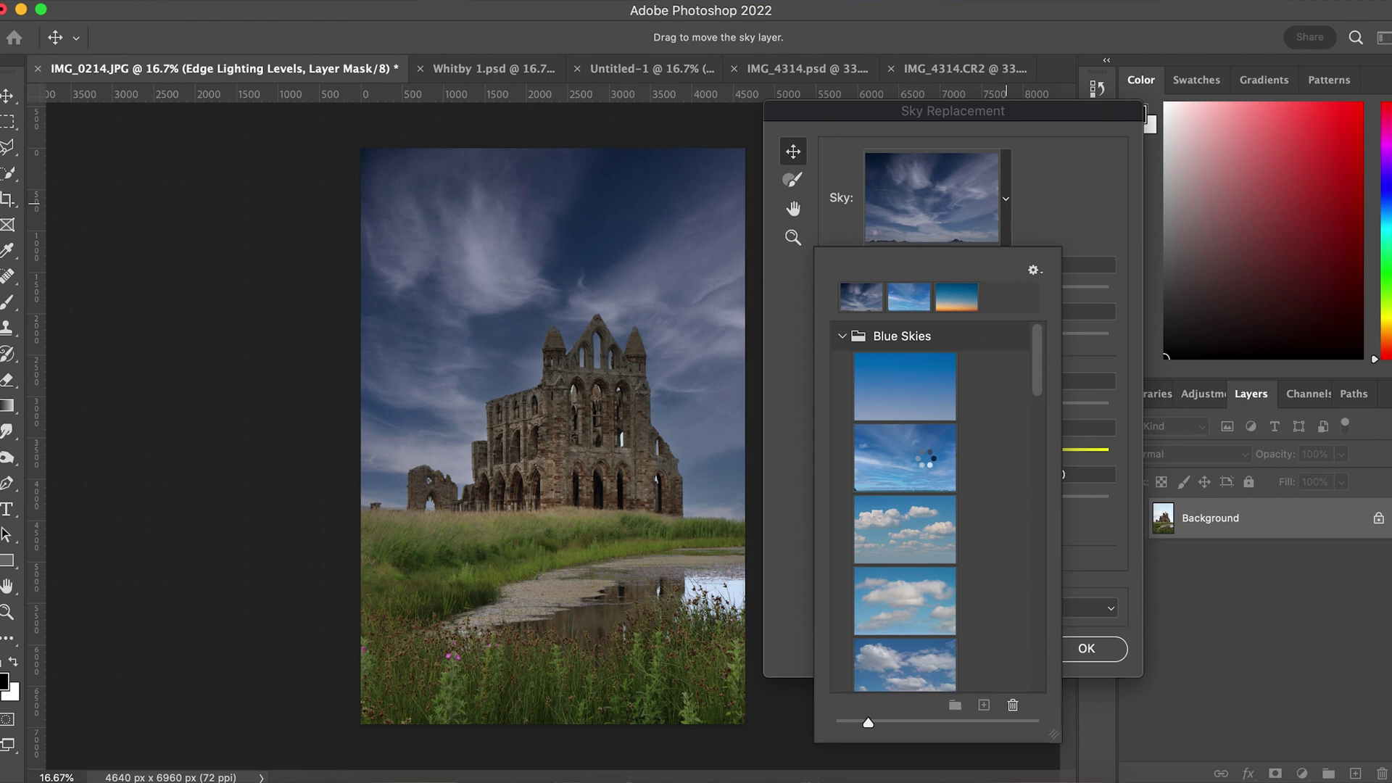
left_click(1060, 203)
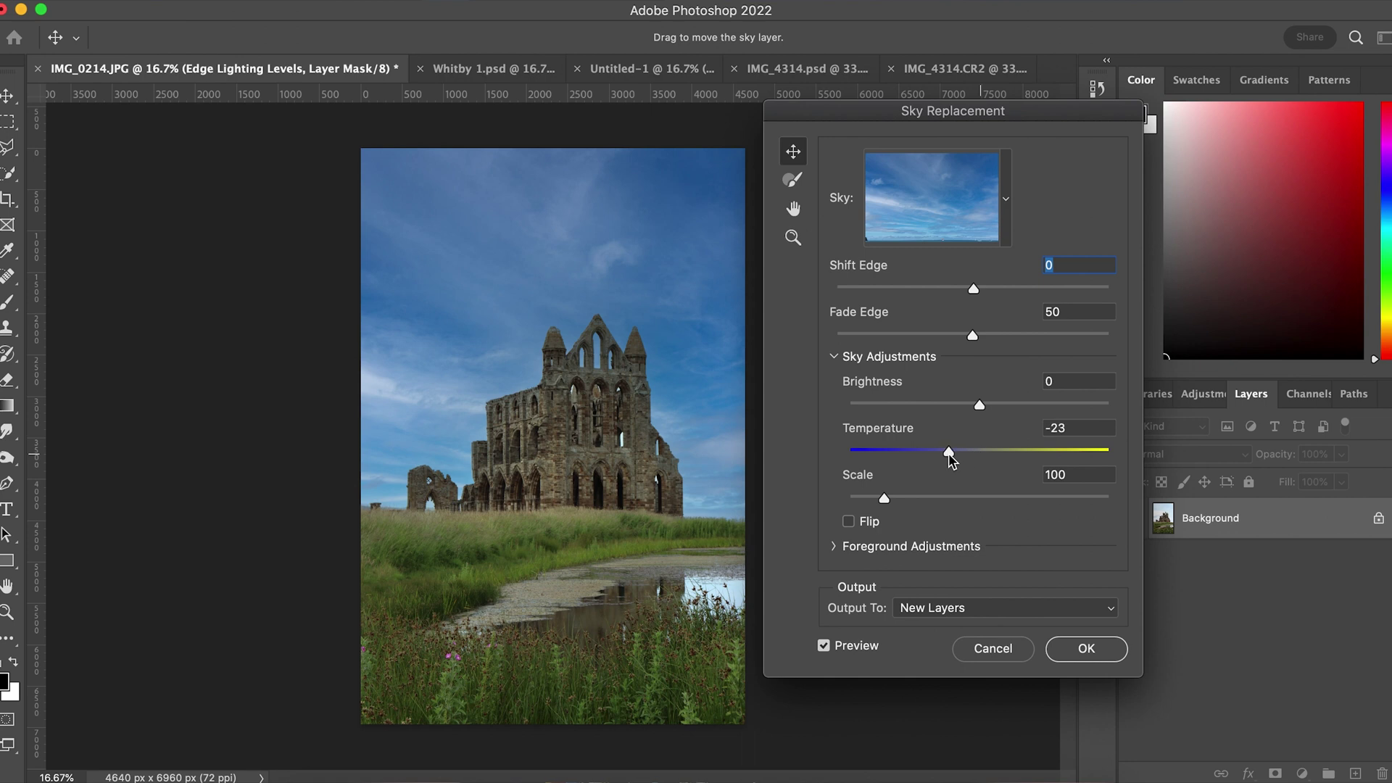
Set sky Temperature to 4 and Scale to 122, raise the sky, and set Fade Edge to 20
left_click_drag(950, 455, 984, 453)
left_click_drag(883, 498, 902, 497)
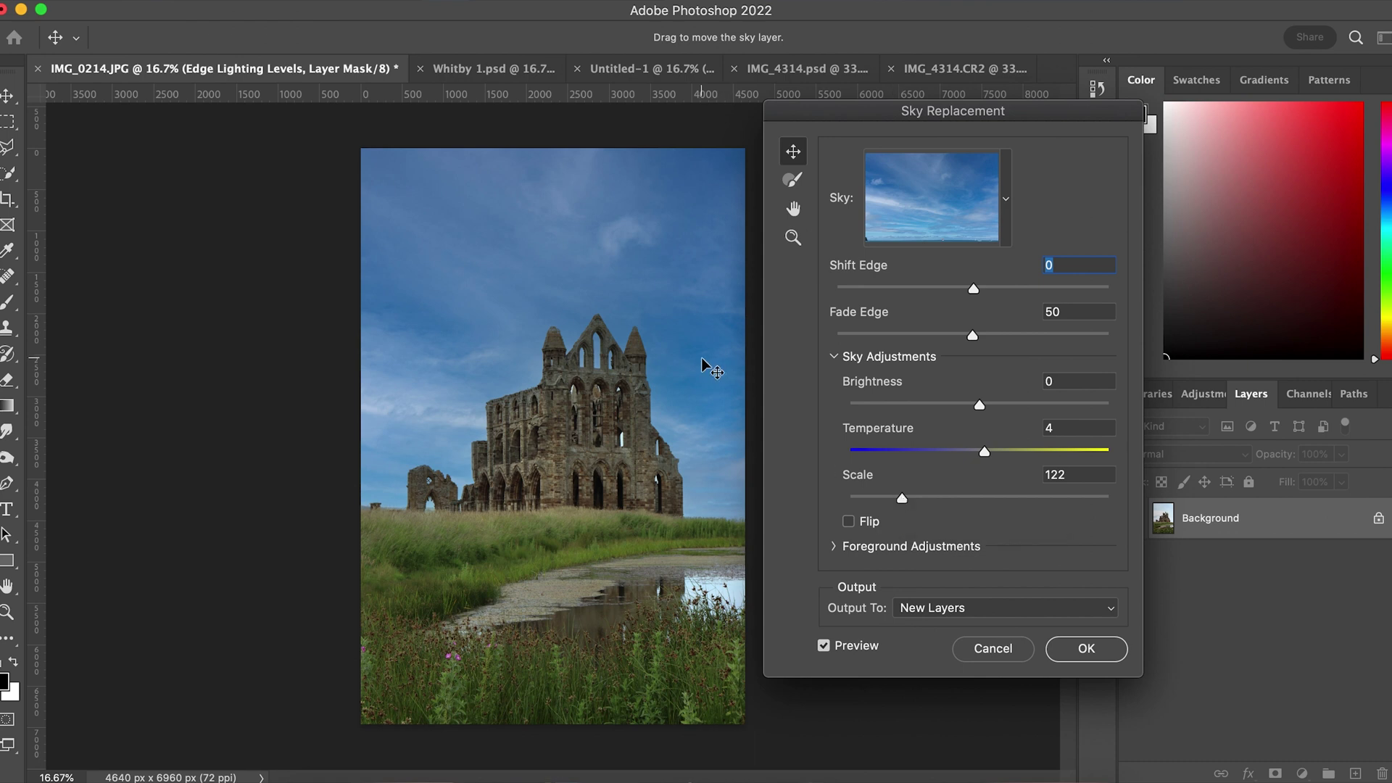
left_click_drag(701, 358, 686, 278)
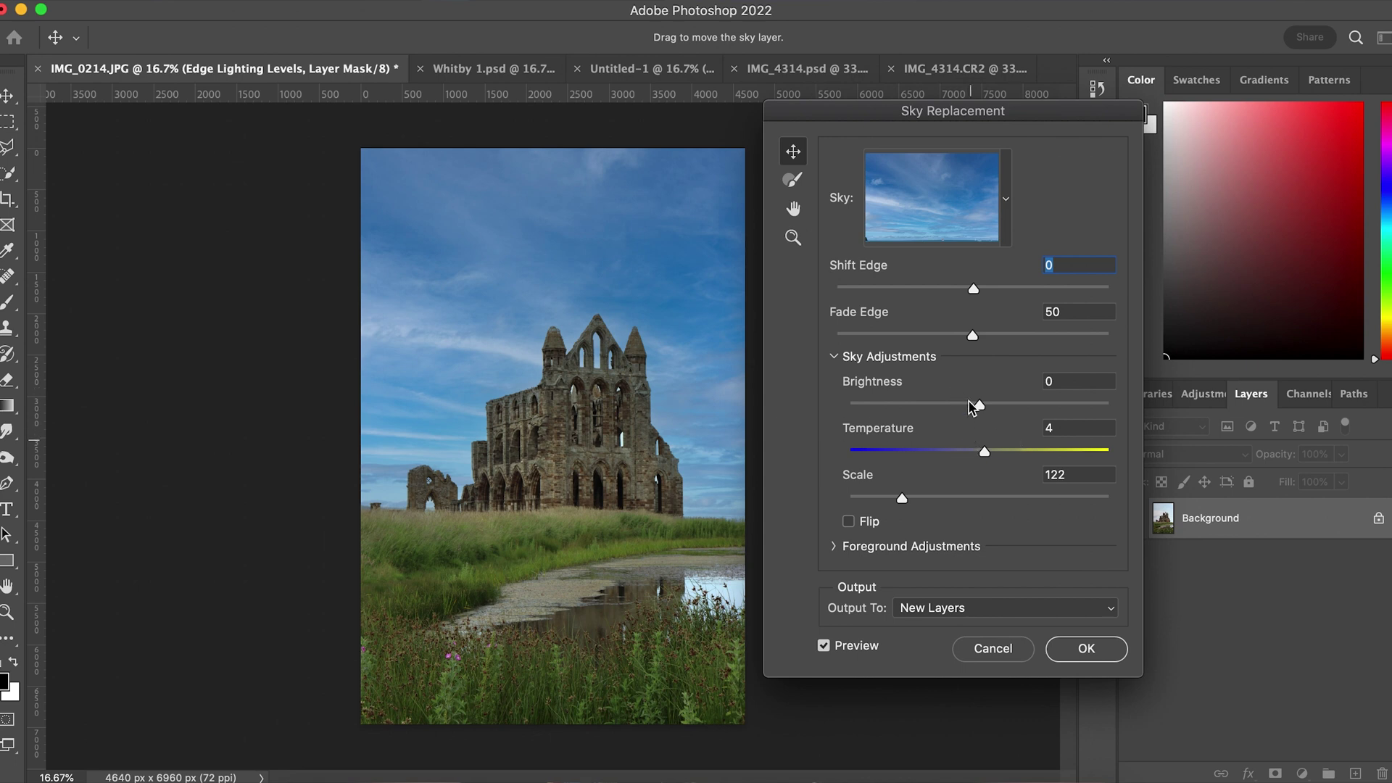
left_click_drag(974, 335, 1089, 335)
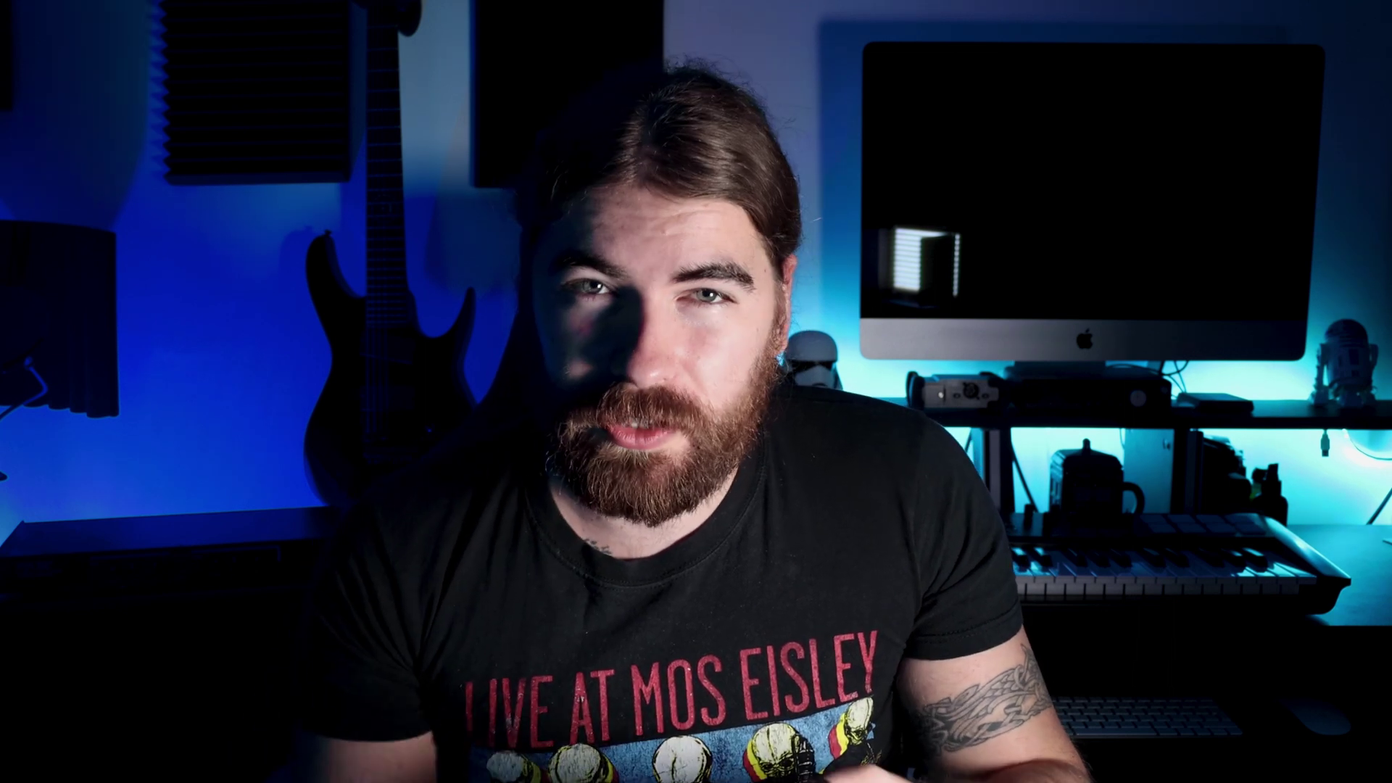
Import Blue sky.jpg as a new sky preset and select it
left_click(1006, 199)
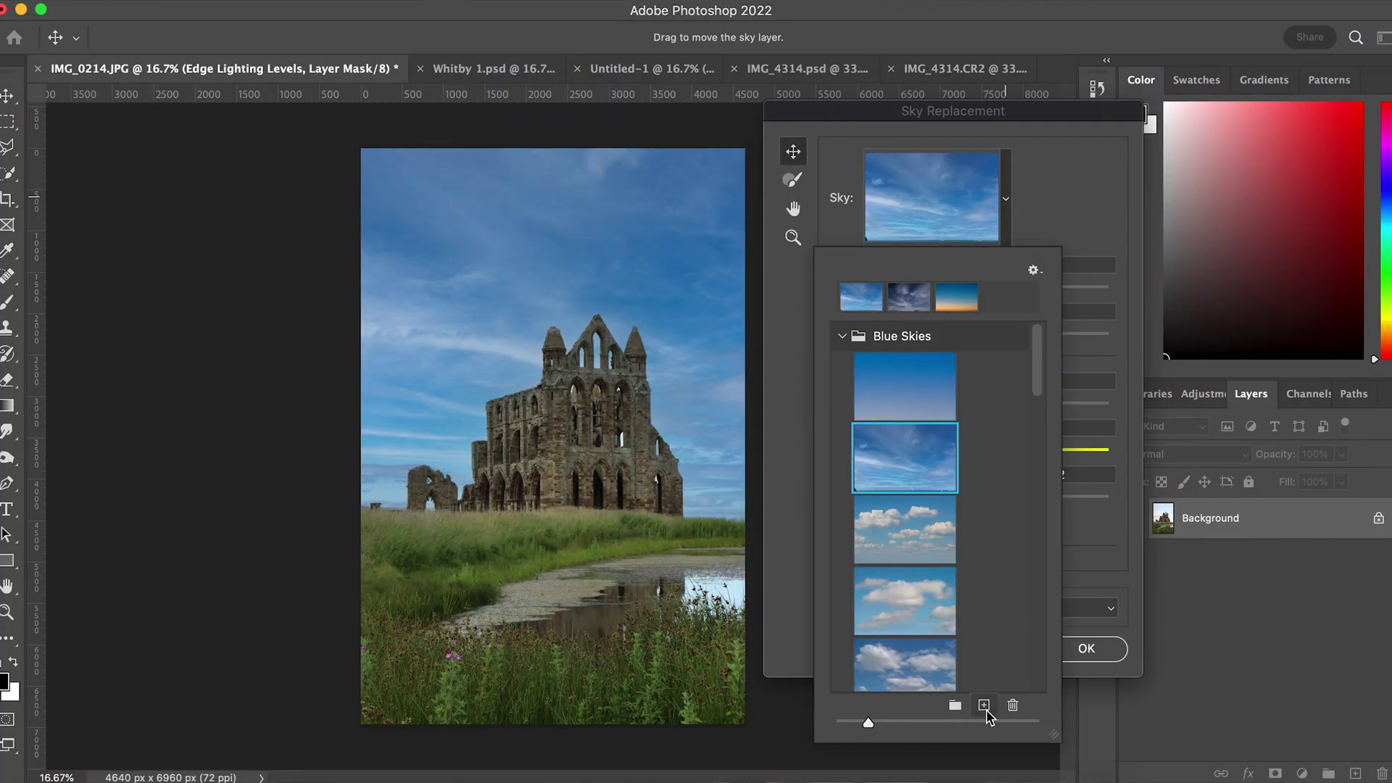
left_click(984, 707)
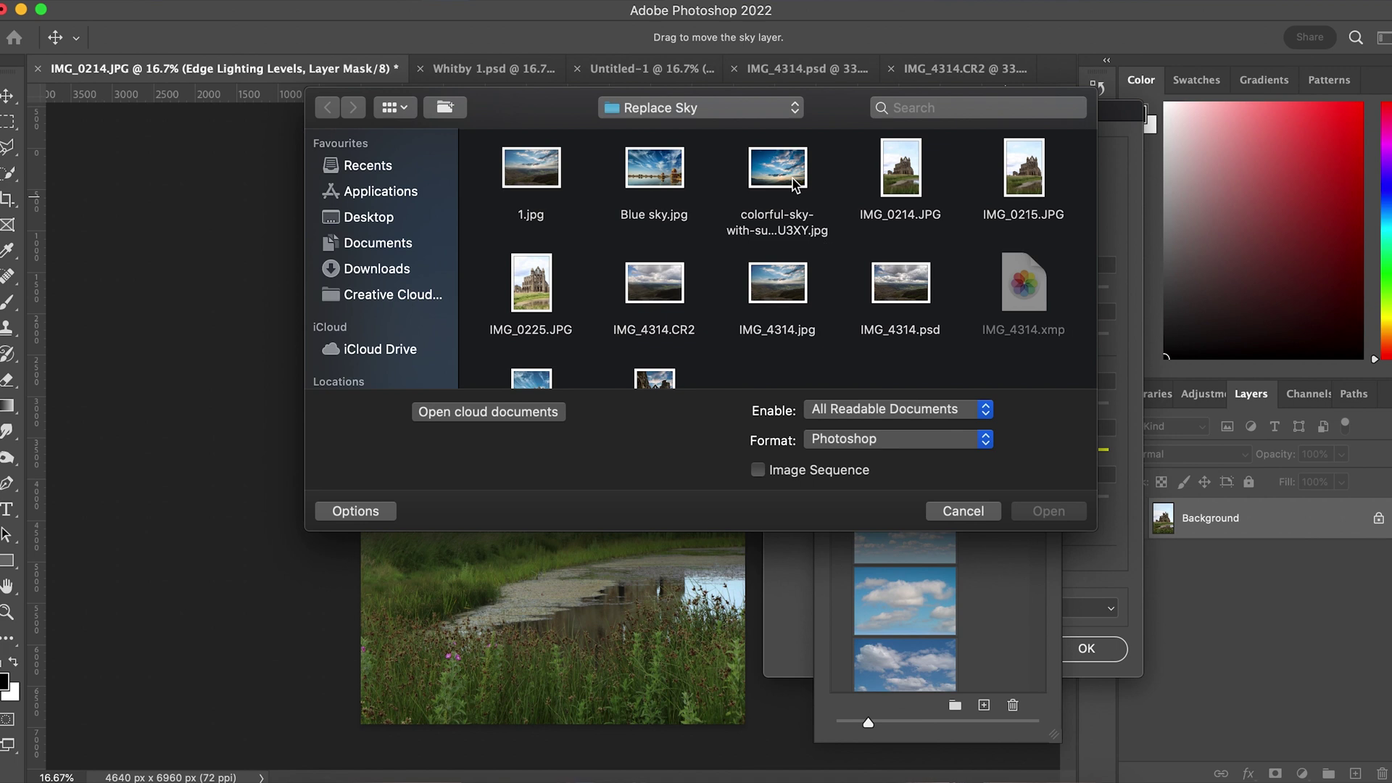
double_click(654, 168)
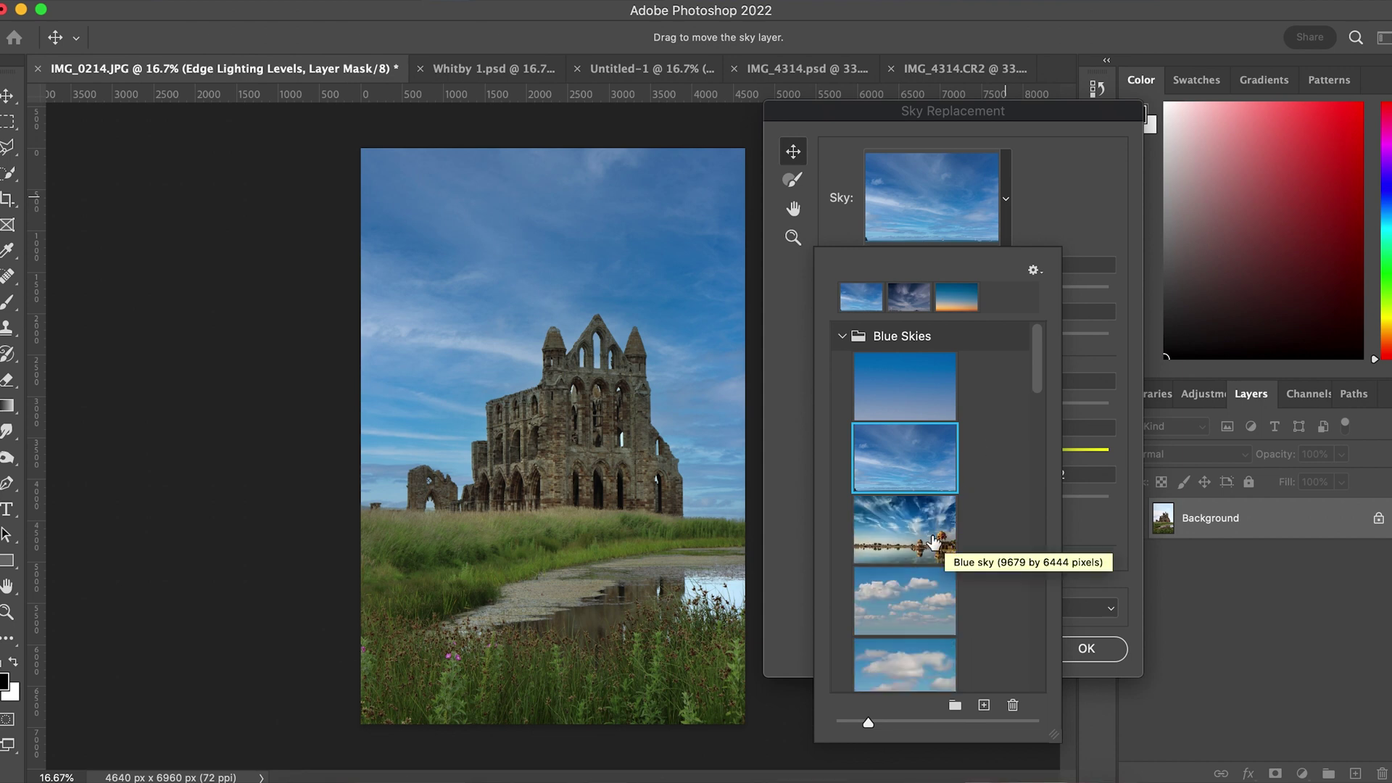
left_click(935, 533)
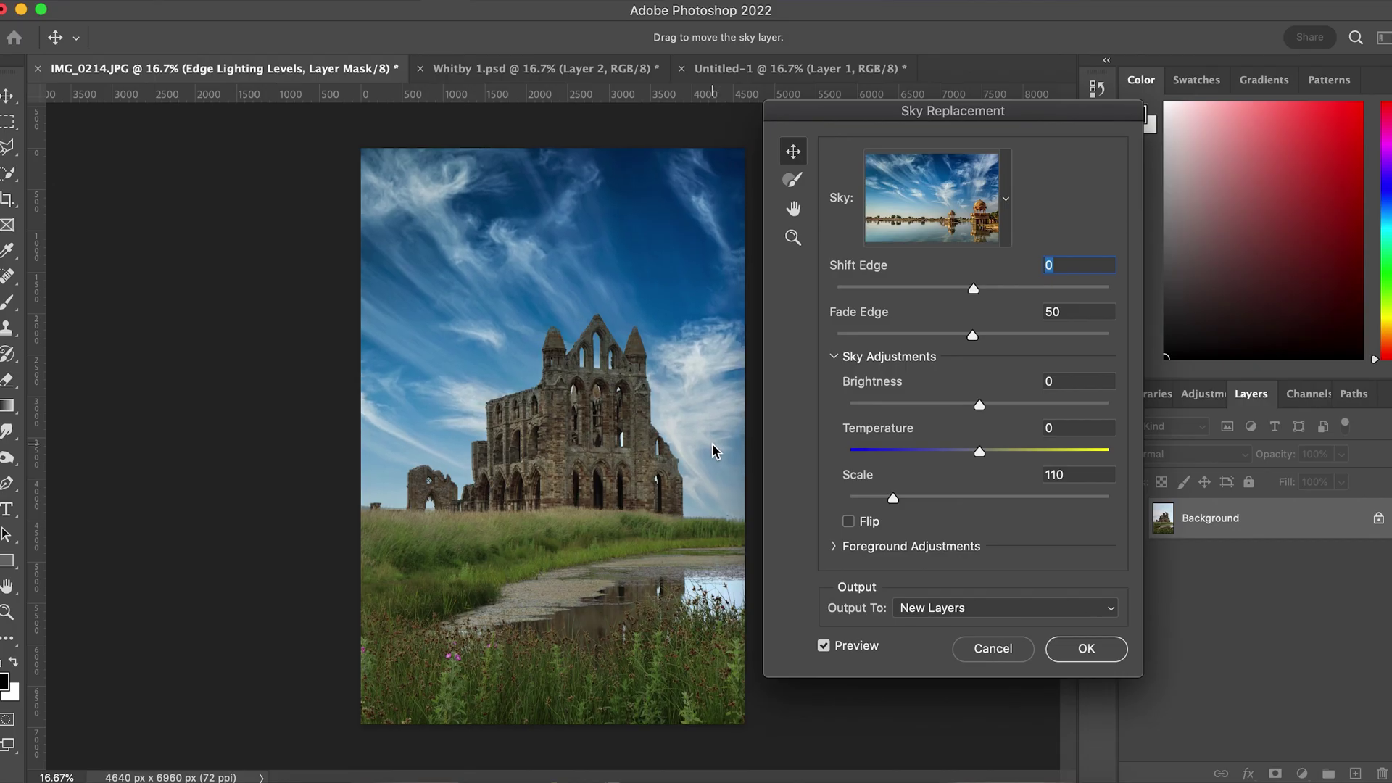
Reposition the wispy blue sky and confirm the replacement with OK
left_click_drag(712, 442, 740, 450)
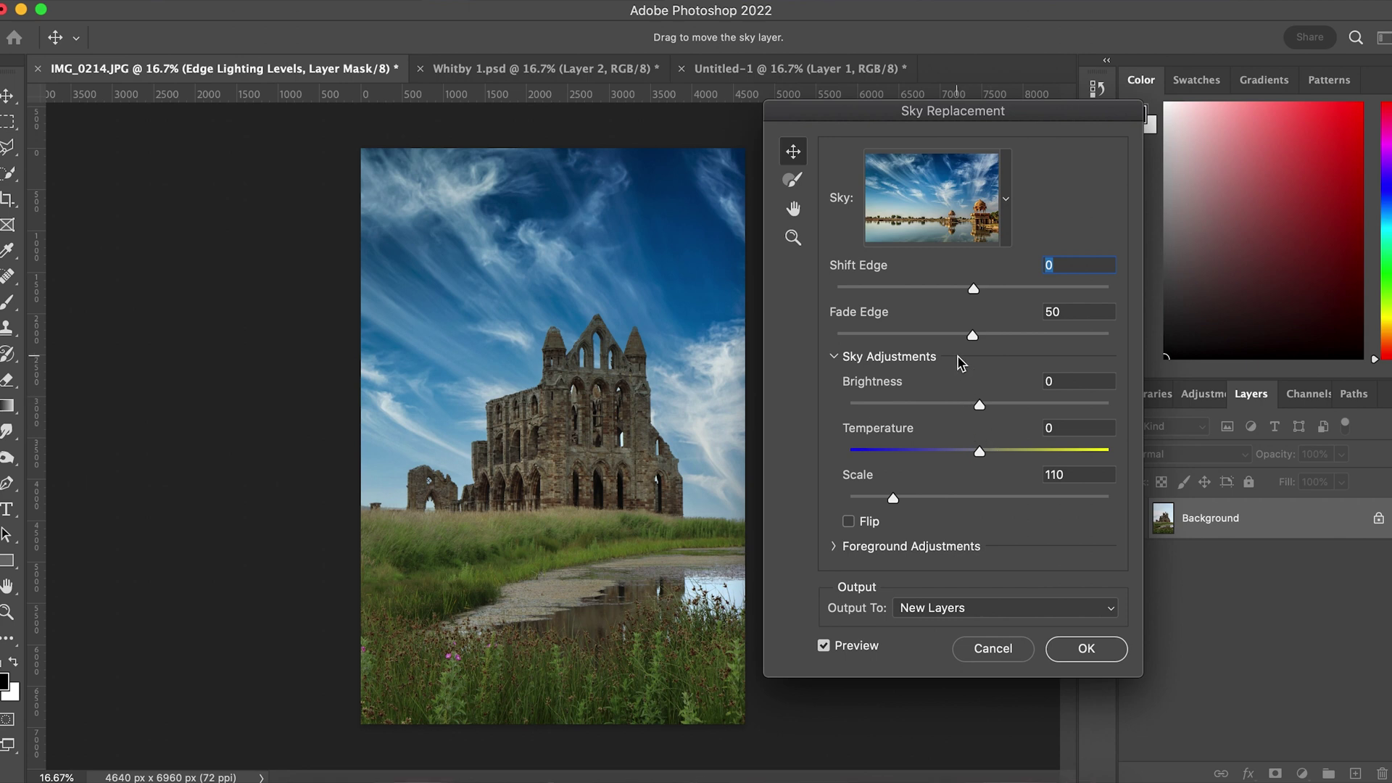
left_click(835, 547)
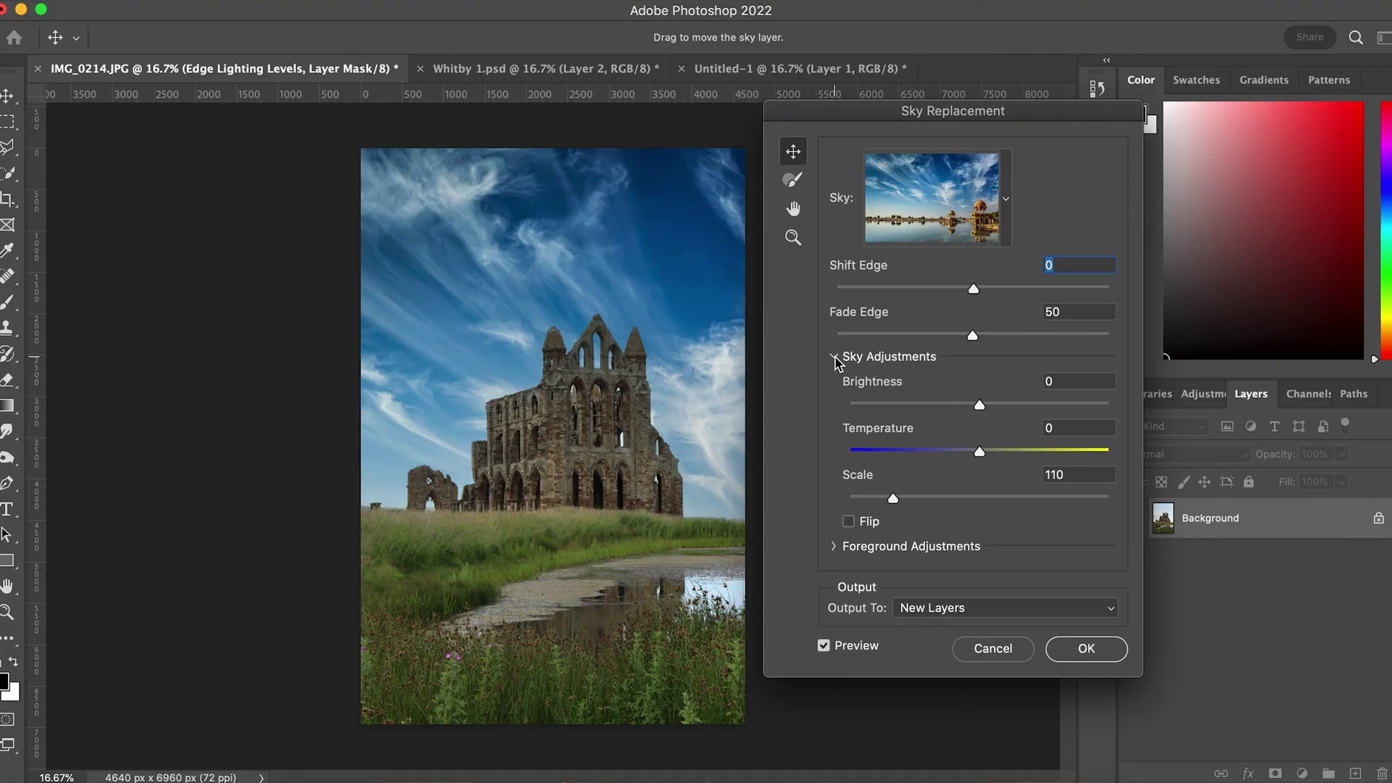
left_click(835, 358)
left_click(1091, 484)
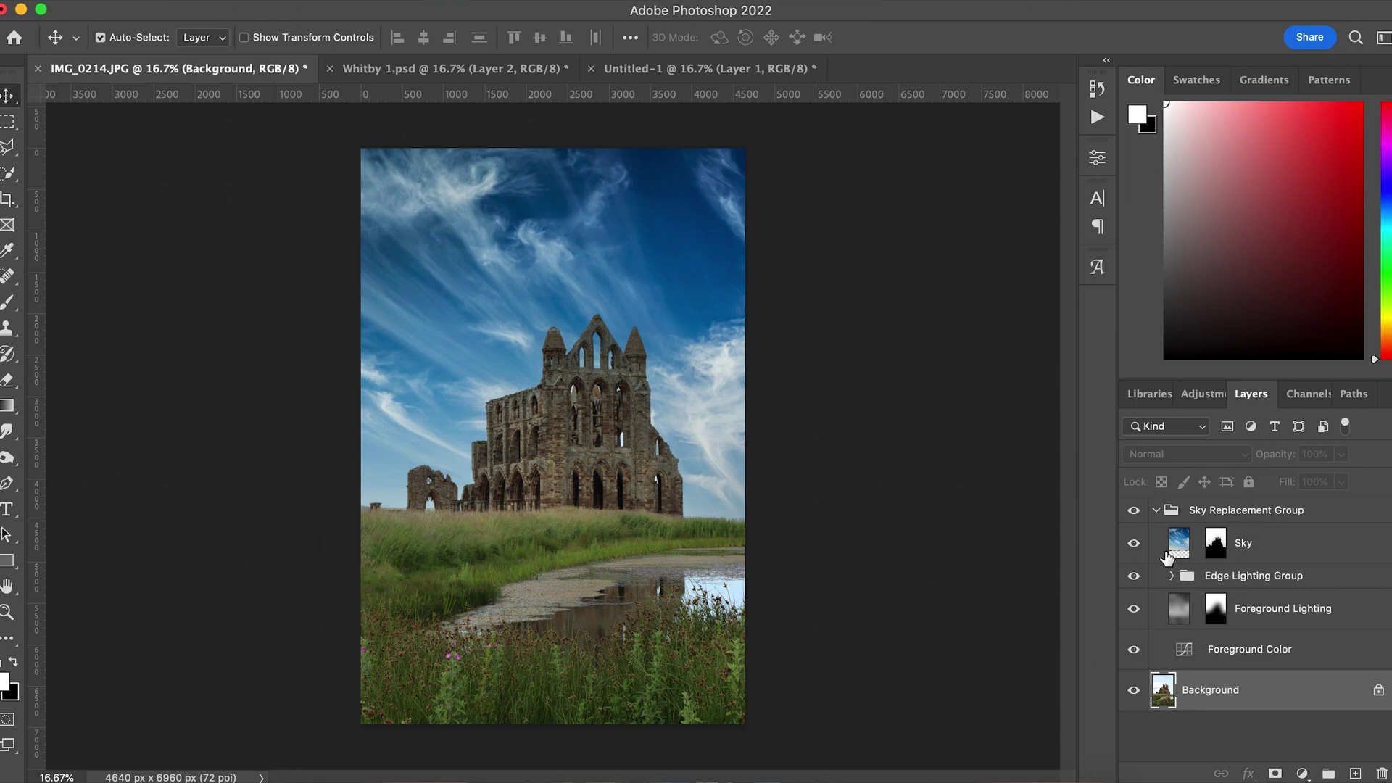
left_click(1132, 511)
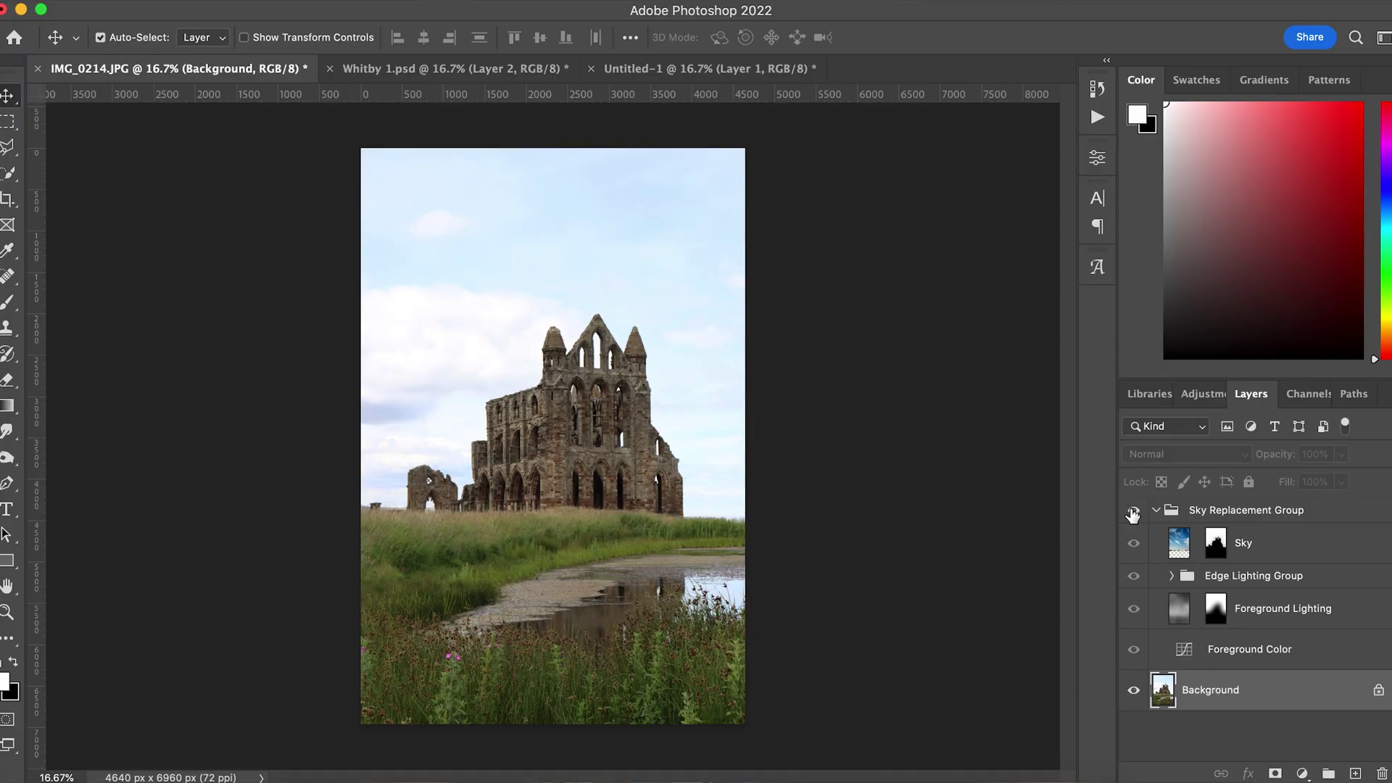
left_click(1133, 512)
left_click(1132, 512)
left_click(1133, 512)
left_click(1132, 512)
left_click(1133, 512)
left_click(1132, 512)
left_click(1132, 512)
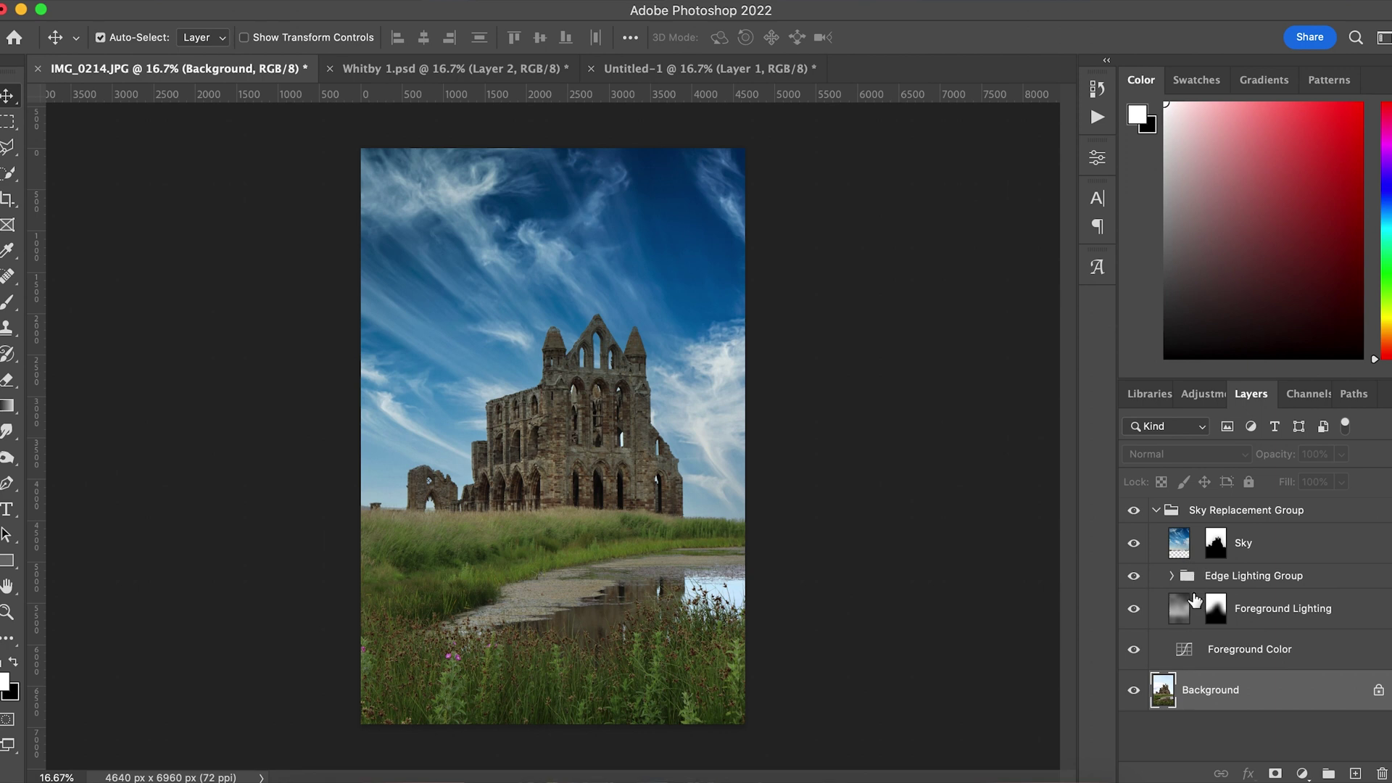
left_click(1170, 577)
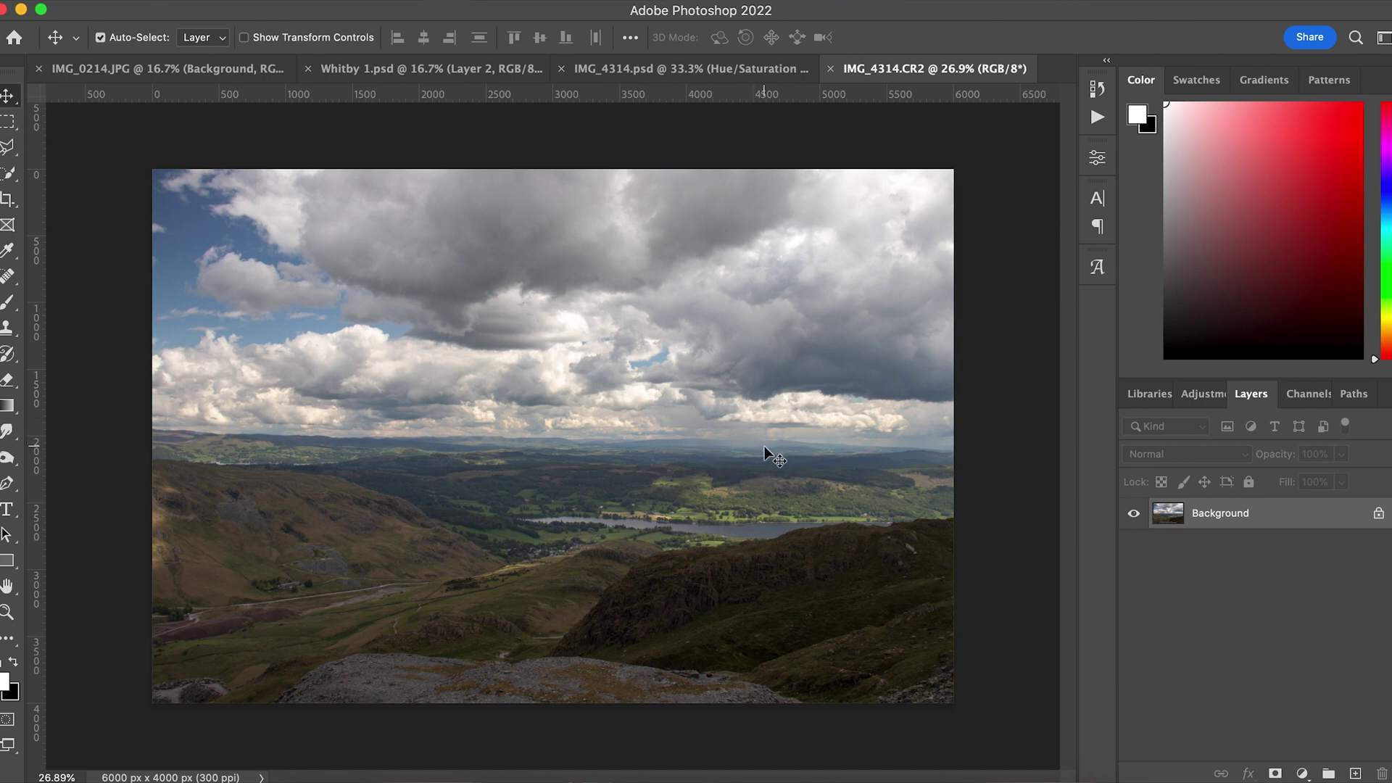
Scroll the file list to find colorful-sky-with-sun-XNYU3XY.jpg
scroll(764, 446, "up", 4)
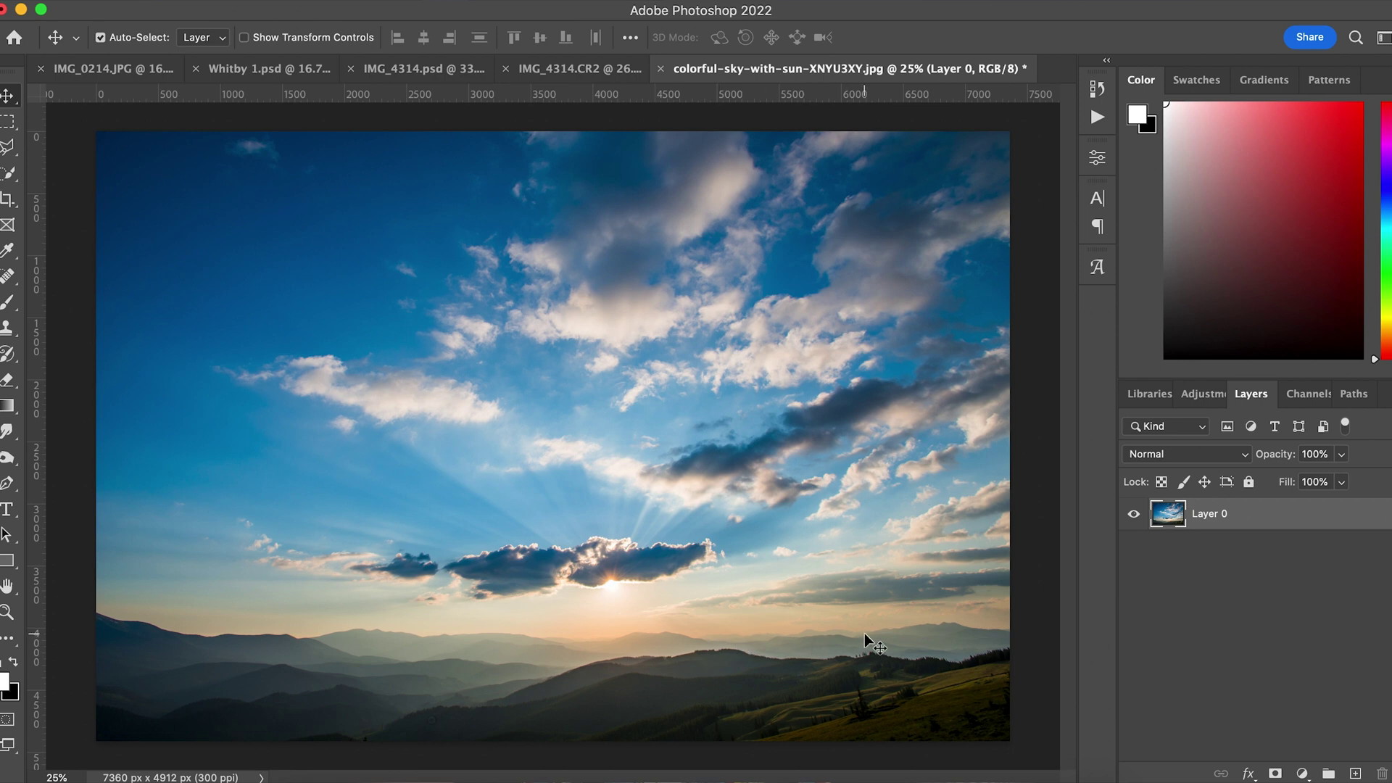
In IMG_4314.CR2, resize the sunset sky to about 82% and place it at the top
left_click(585, 66)
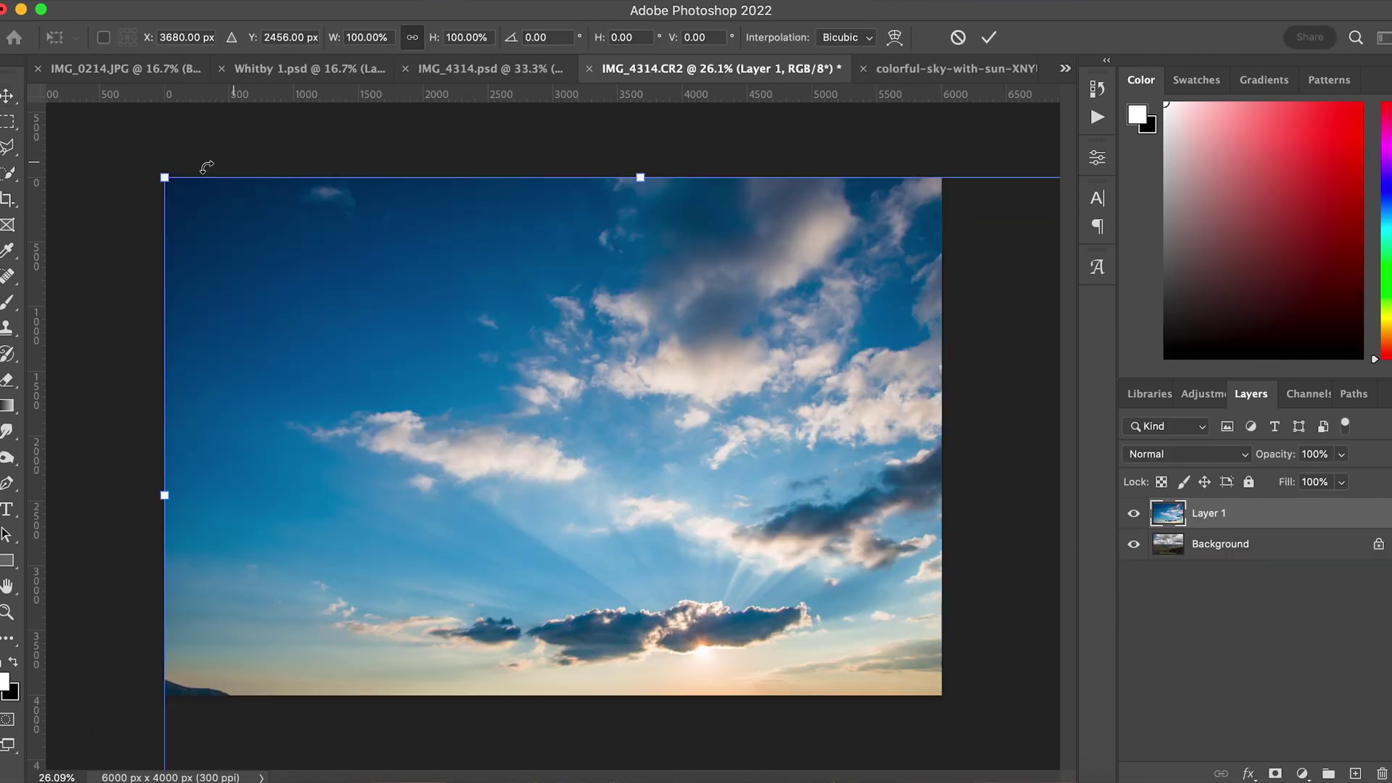
left_click_drag(161, 174, 497, 403)
left_click_drag(667, 512, 337, 351)
left_click_drag(787, 219, 978, 167)
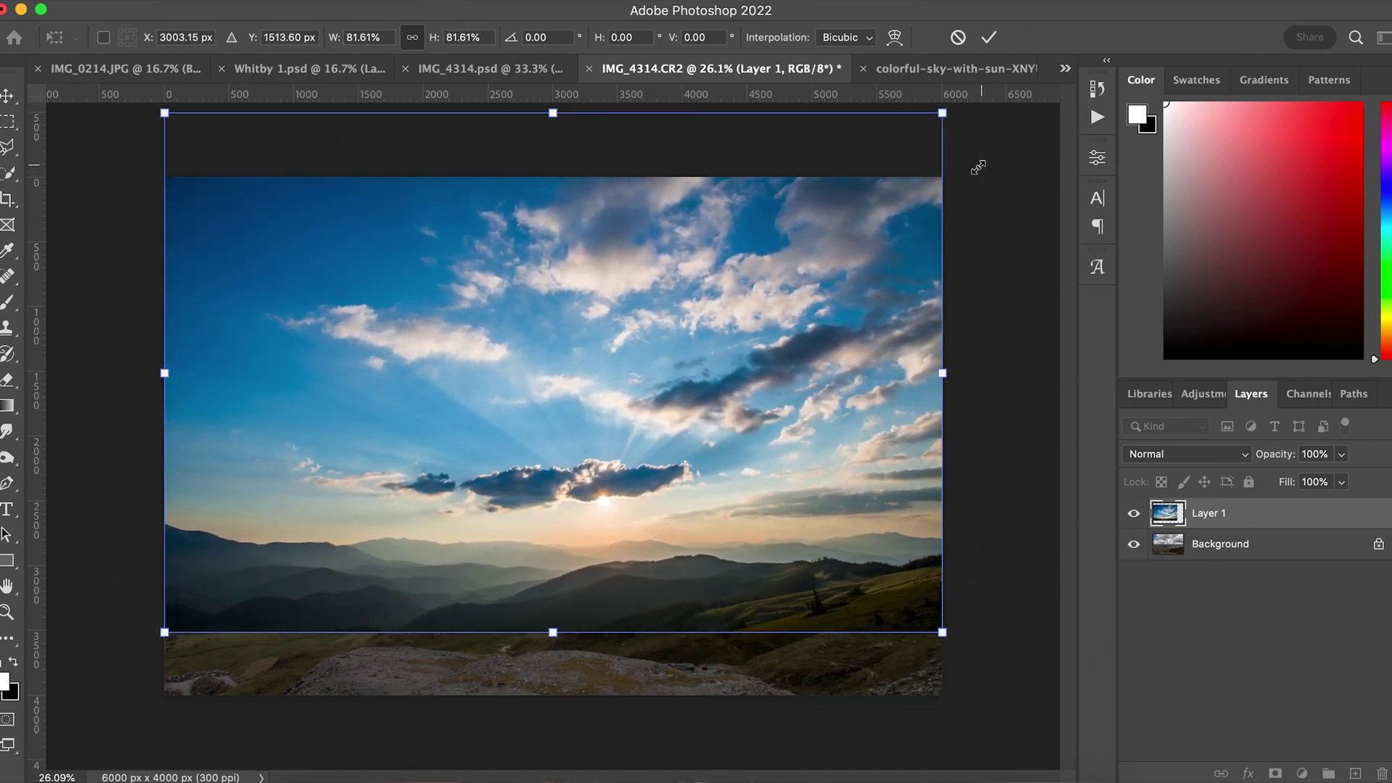
key("Return")
Try Multiply blending, raise the sky higher, then return it to Normal
left_click(1243, 453)
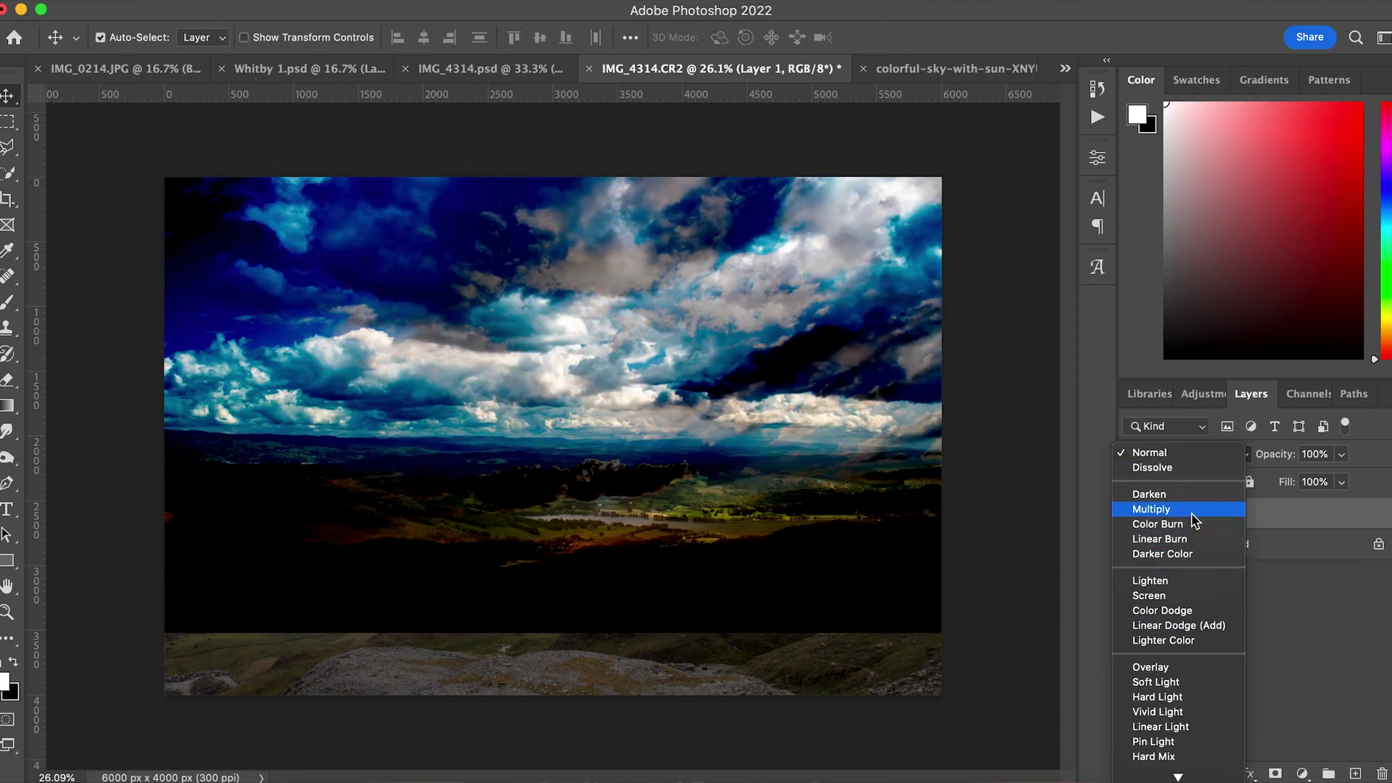
left_click(1191, 510)
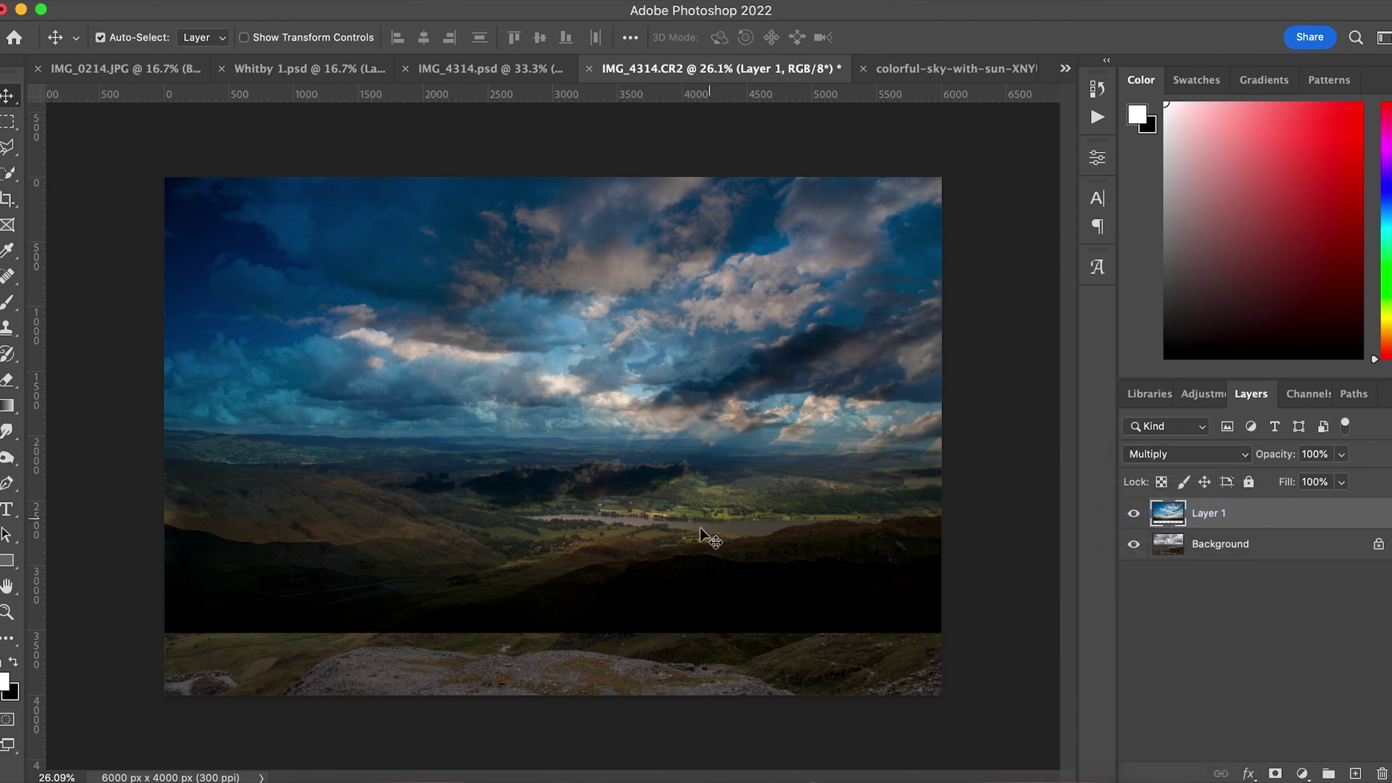
left_click_drag(701, 531, 709, 453)
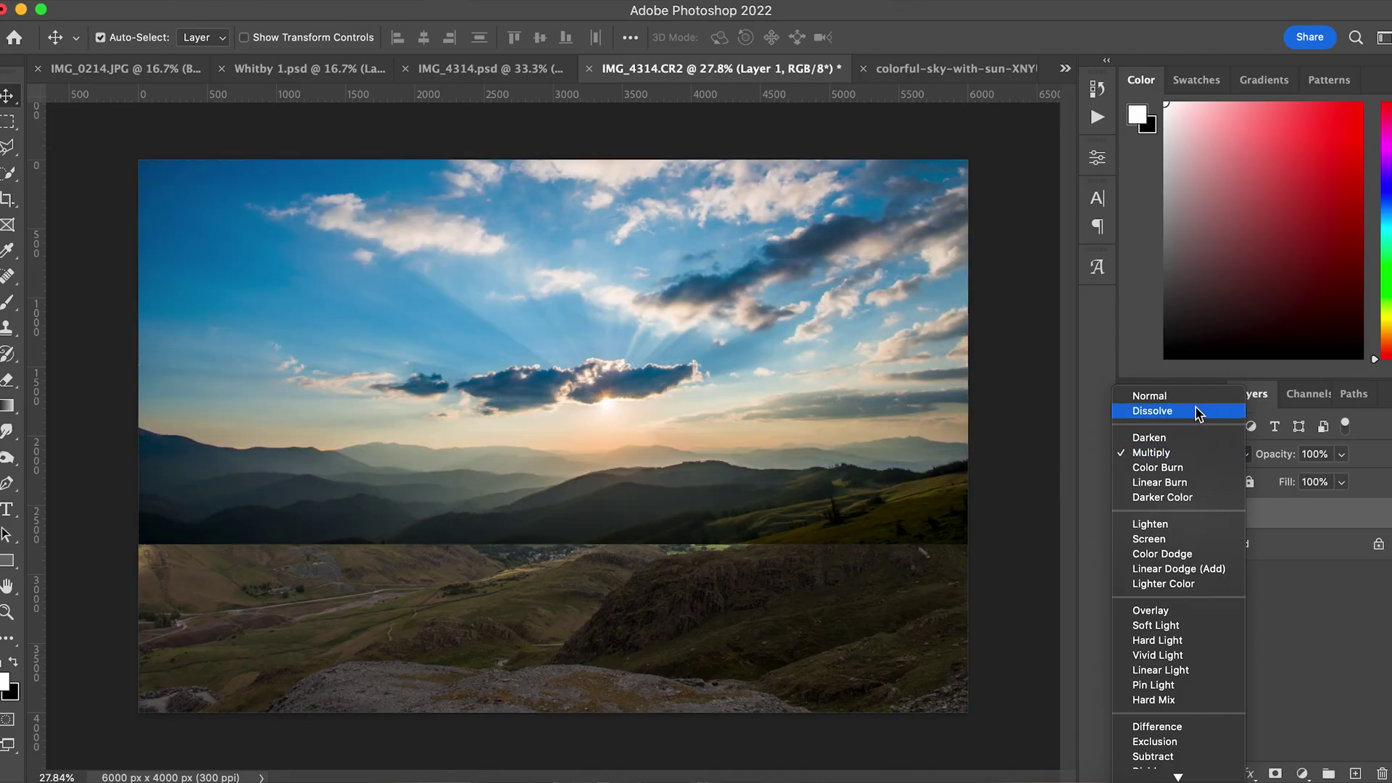
left_click(1194, 394)
Add a Hide All layer mask to the sunset sky layer
left_click(286, 1)
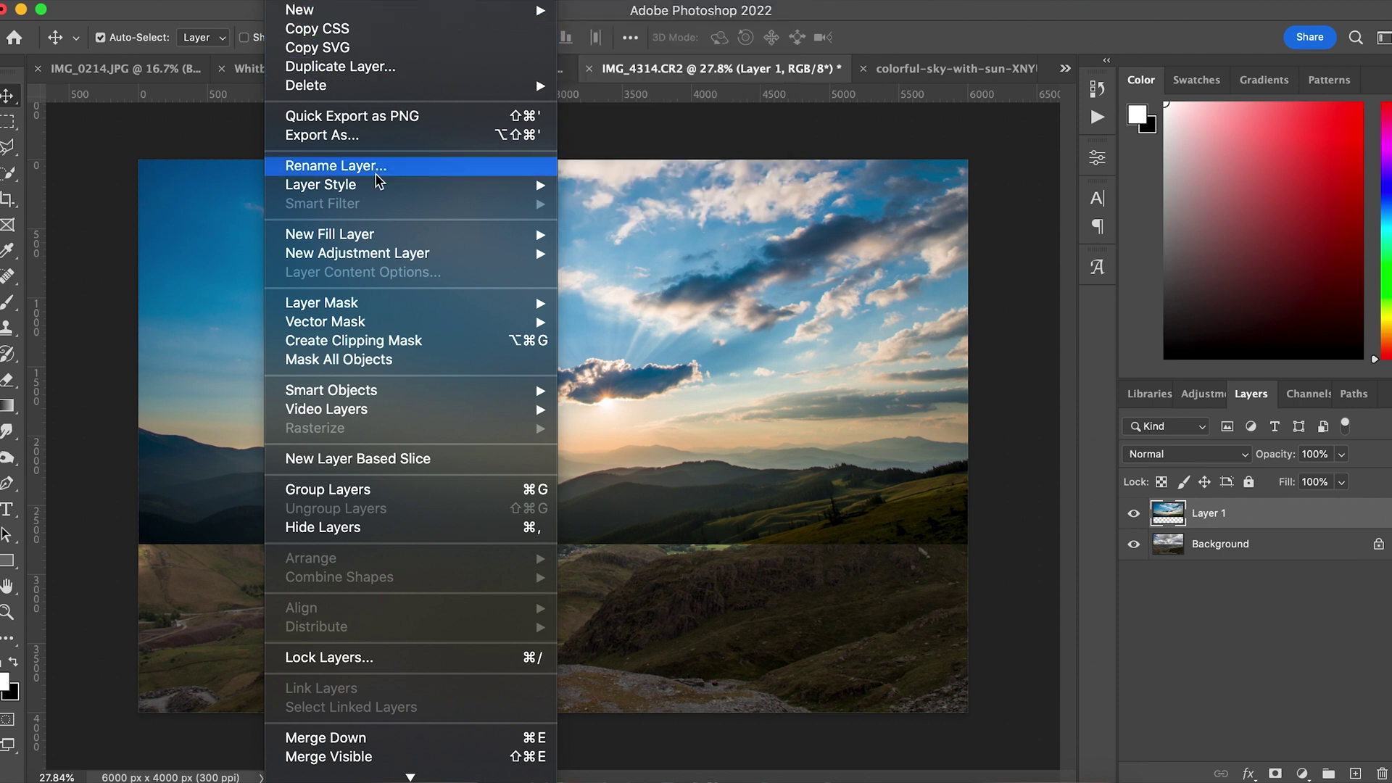
mouse_move(435, 308)
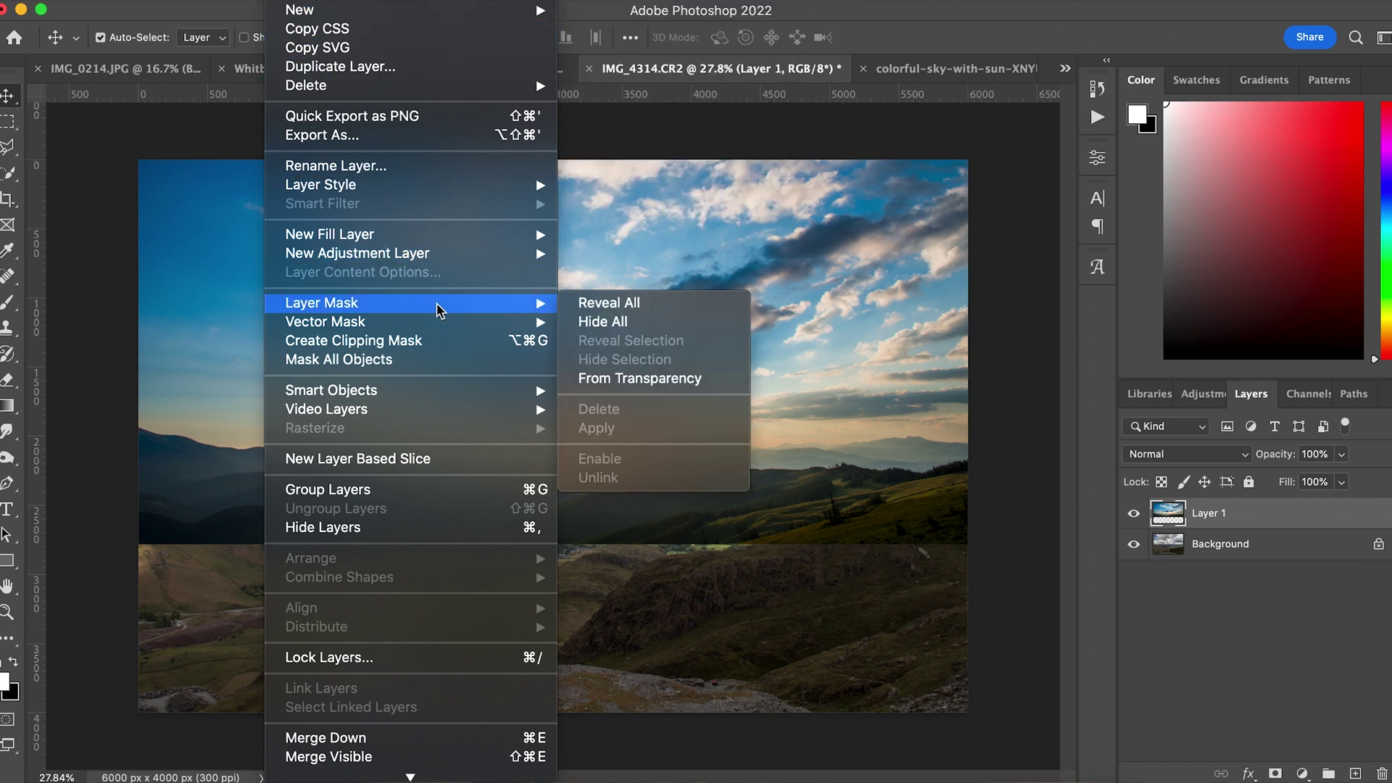
left_click(607, 322)
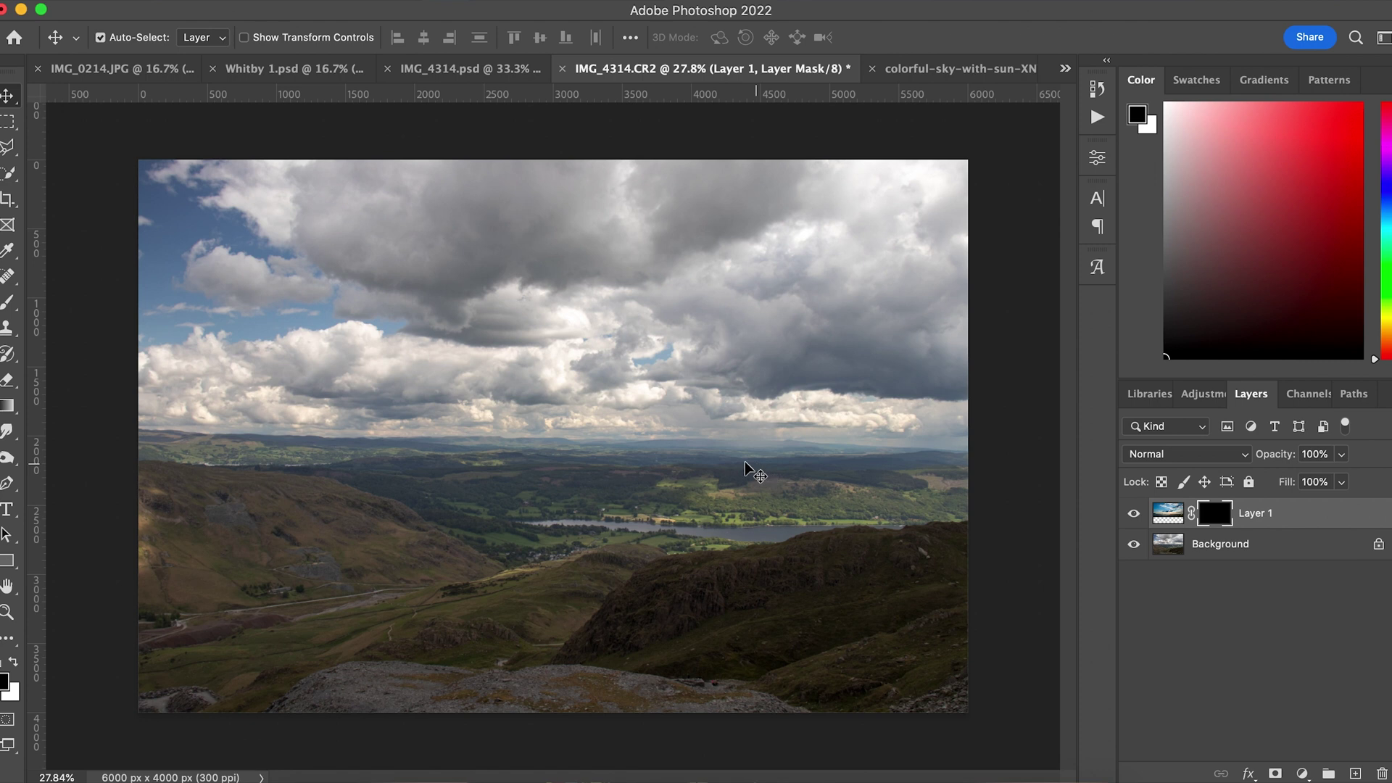
Paint Layer 1's mask white with a 1200 px, 22% flow brush to reveal the sunset
left_click(8, 302)
left_click(109, 40)
left_click(109, 43)
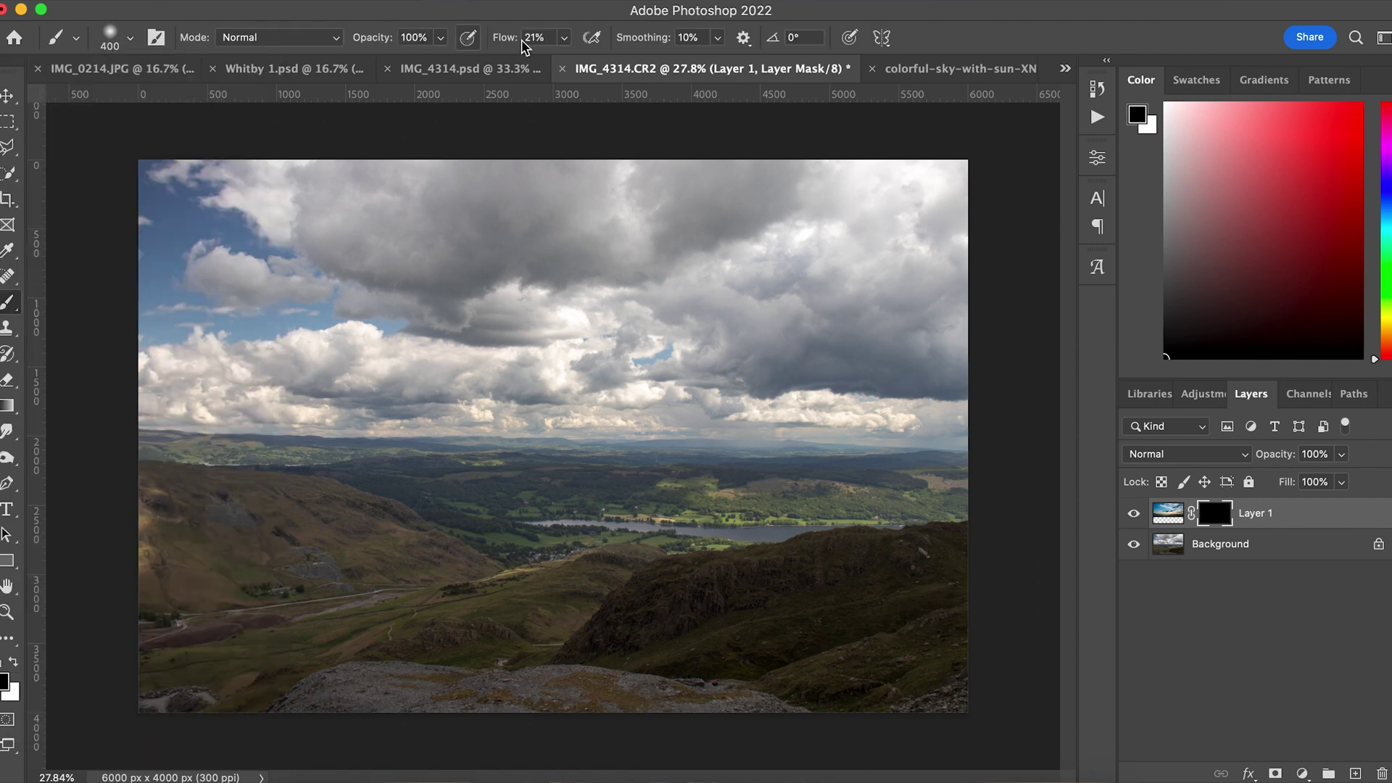
left_click(564, 37)
mouse_move(565, 58)
left_mouse_down()
mouse_move(596, 64)
mouse_move(561, 66)
left_mouse_up()
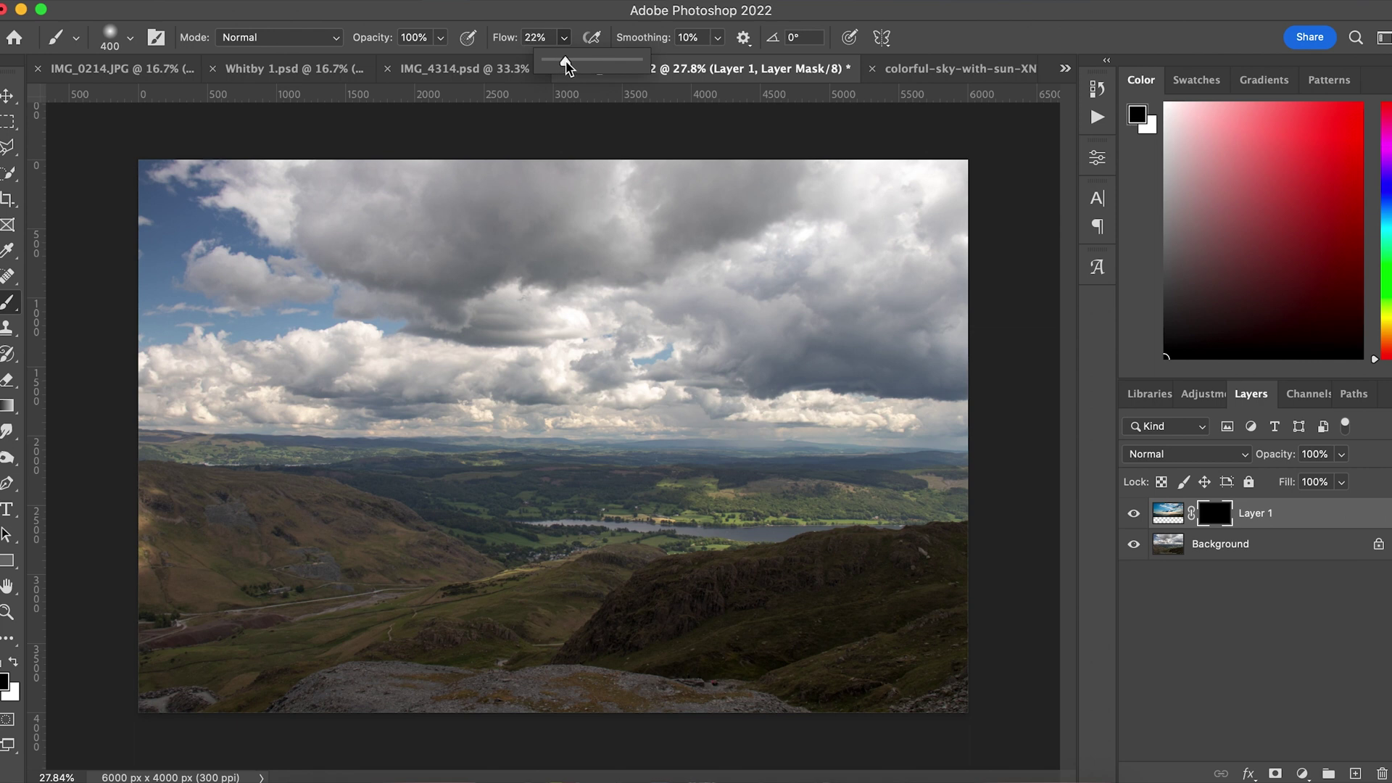
left_click(558, 12)
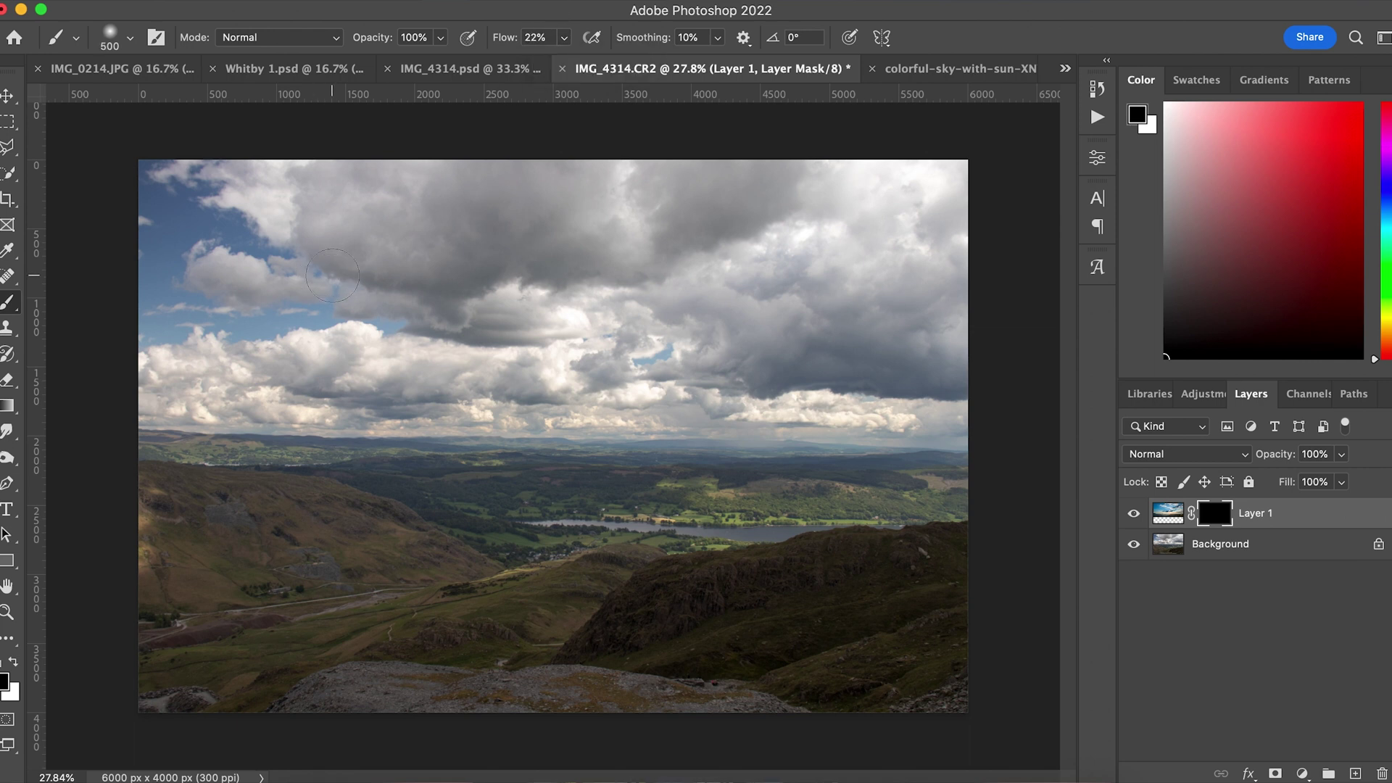
key("bracketright")
key("bracketright")
key("x")
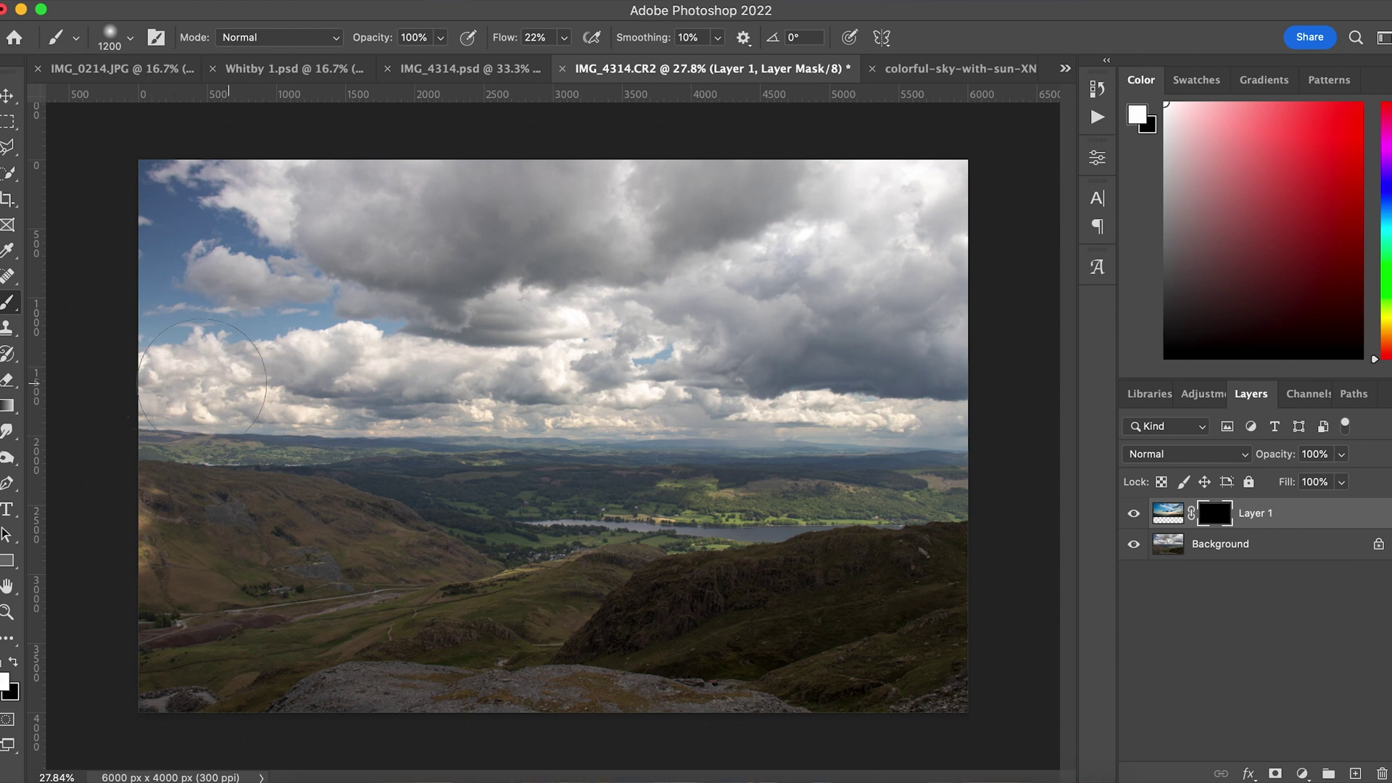
mouse_move(203, 384)
left_mouse_down()
mouse_move(963, 397)
mouse_move(688, 353)
mouse_move(128, 344)
mouse_move(324, 317)
mouse_move(741, 328)
mouse_move(610, 298)
mouse_move(361, 292)
mouse_move(951, 351)
mouse_move(712, 313)
mouse_move(996, 278)
mouse_move(747, 262)
mouse_move(1020, 230)
mouse_move(711, 215)
mouse_move(1096, 171)
mouse_move(505, 222)
mouse_move(434, 205)
mouse_move(645, 187)
mouse_move(180, 176)
mouse_move(508, 162)
mouse_move(511, 190)
mouse_move(190, 261)
mouse_move(543, 281)
mouse_move(207, 289)
mouse_move(323, 215)
mouse_move(78, 196)
mouse_move(360, 226)
mouse_move(326, 266)
mouse_move(299, 192)
left_mouse_up()
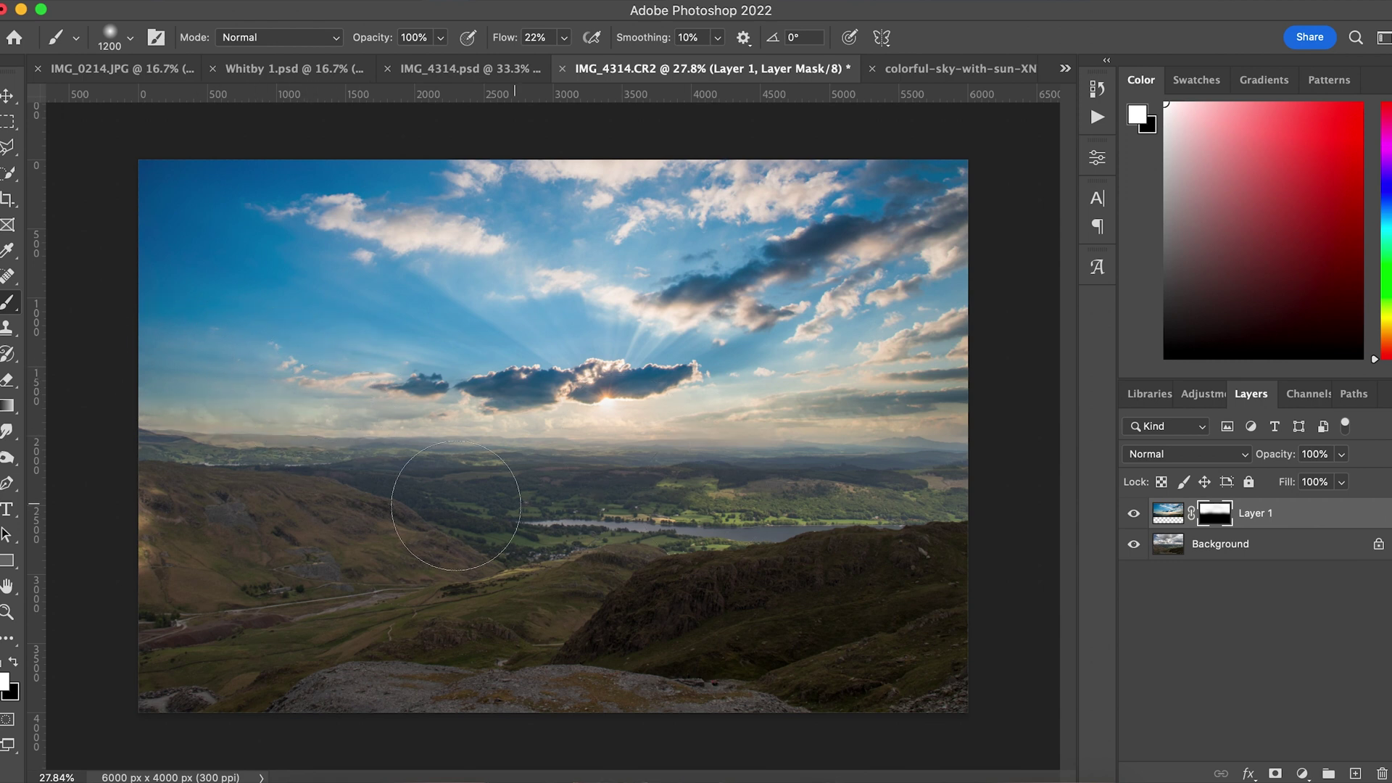
Zoom in and paint the mask black with a 150 px brush along the hill line
left_click(1133, 512)
left_click(1133, 512)
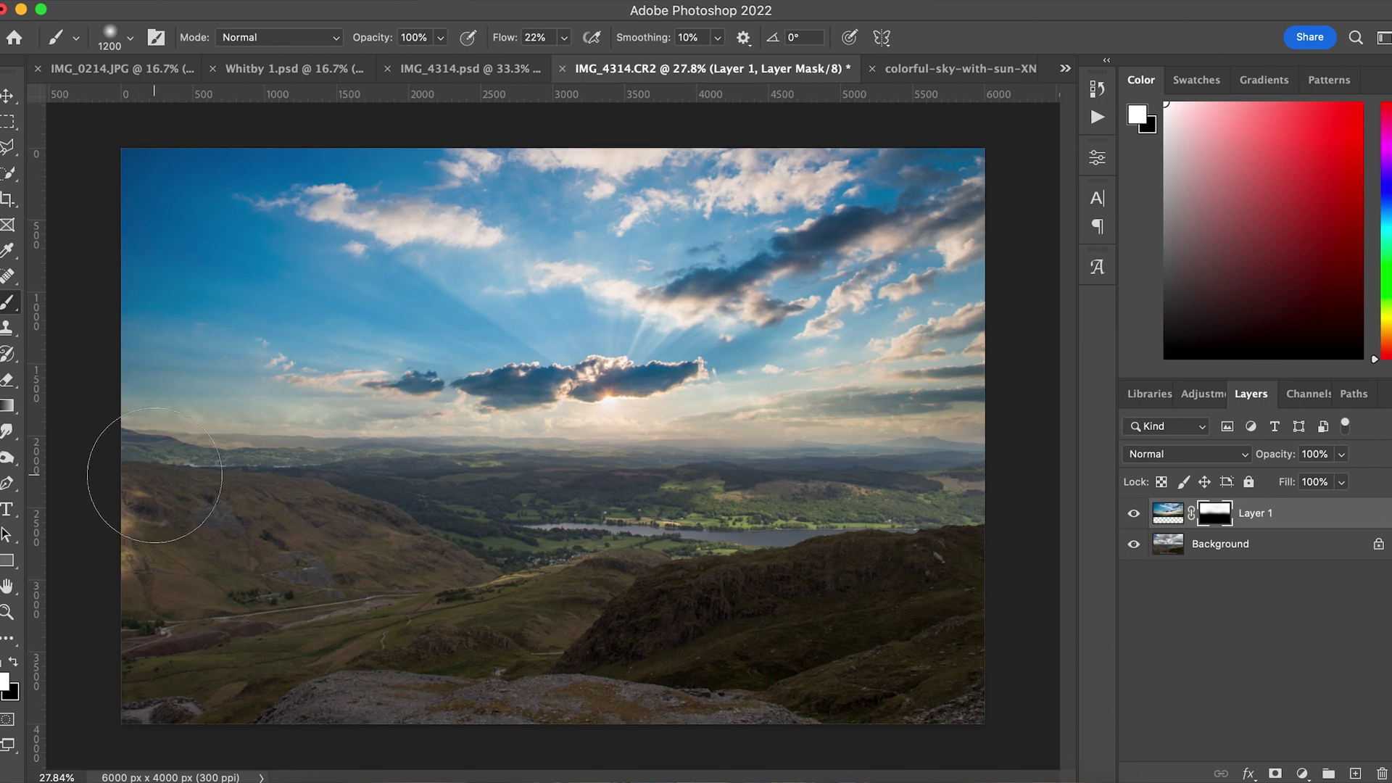
scroll(154, 475, "up", 5)
scroll(153, 475, "left", 4)
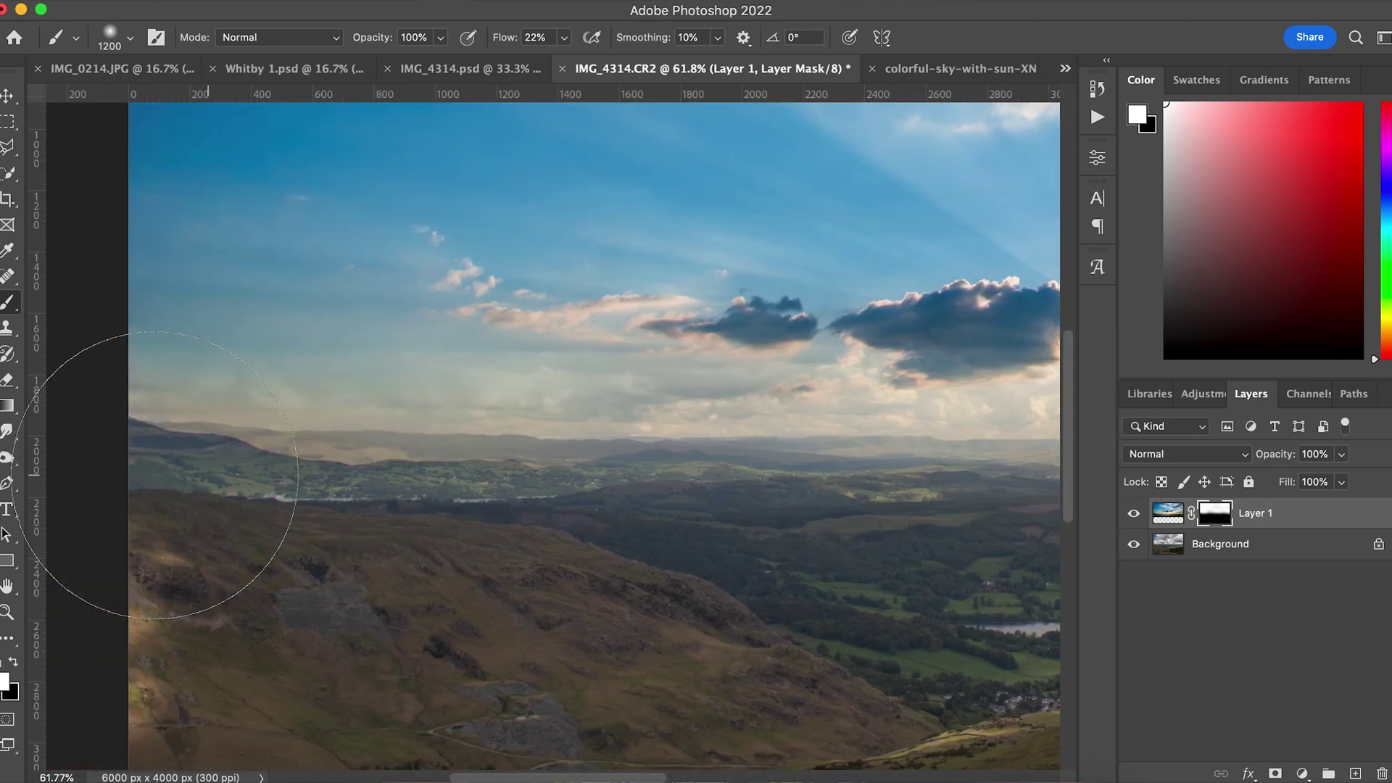
key("bracketleft")
key("bracketleft")
key("bracketleft")
key("bracketleft")
key("bracketleft")
key("bracketleft")
key("bracketleft")
key("bracketleft")
key("bracketleft")
key("bracketleft")
key("bracketleft")
key("bracketleft")
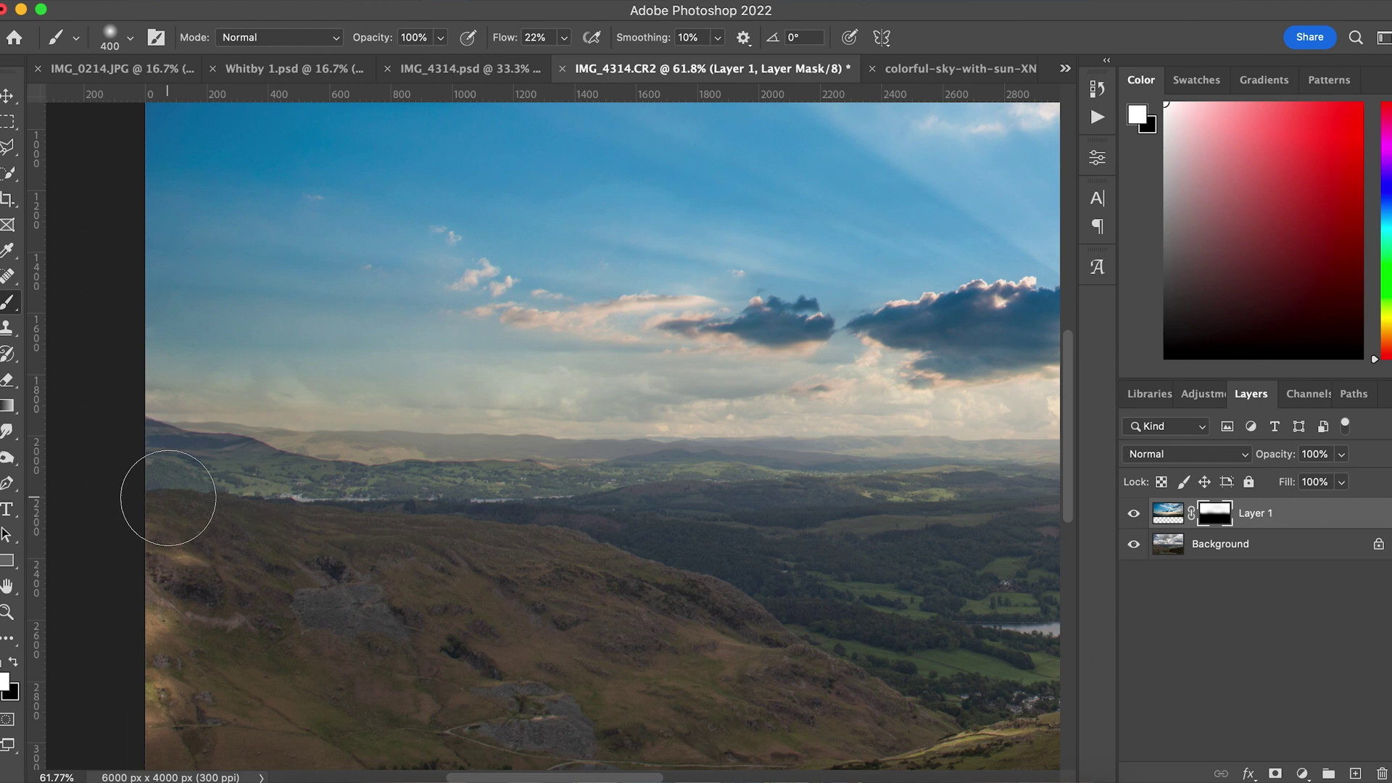
key("x")
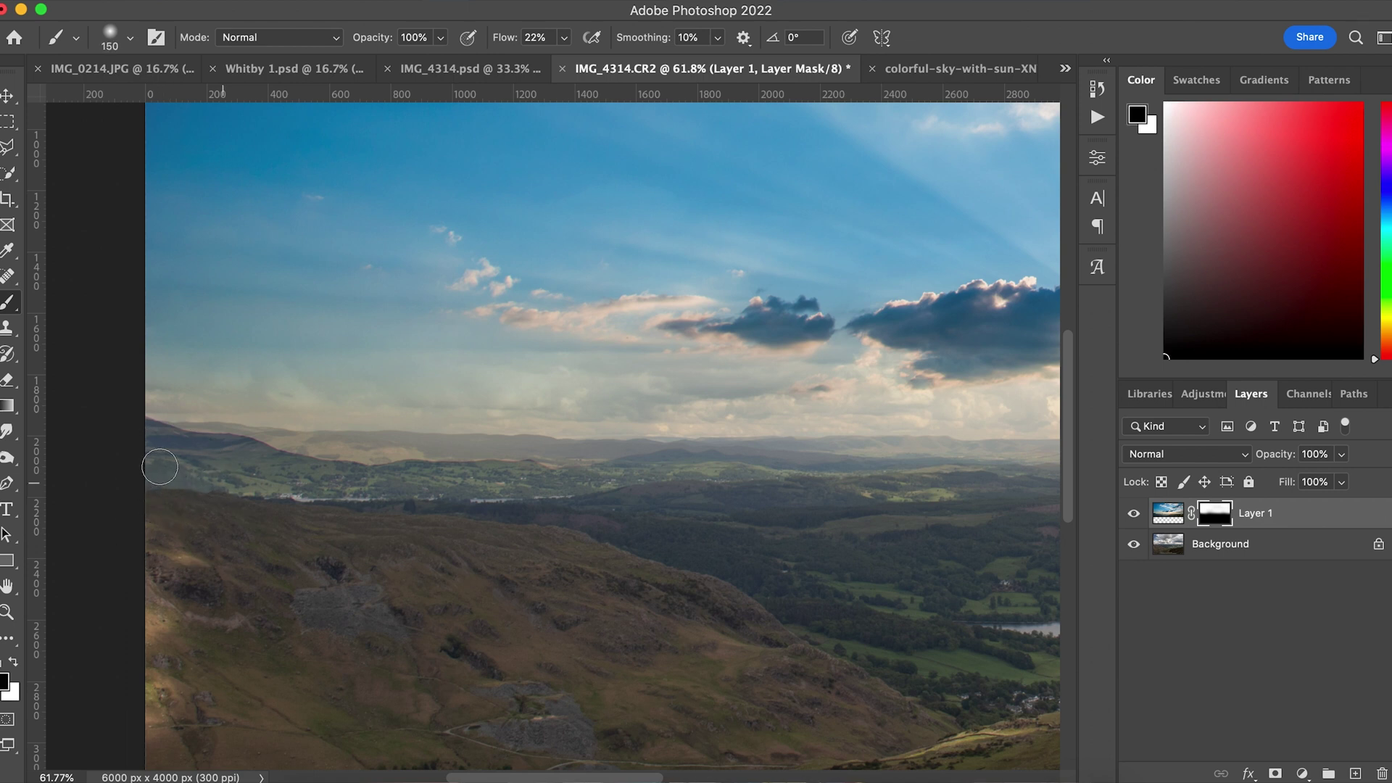
mouse_move(260, 479)
left_mouse_down()
mouse_move(186, 459)
mouse_move(333, 470)
mouse_move(223, 444)
mouse_move(284, 465)
mouse_move(148, 436)
mouse_move(195, 453)
mouse_move(146, 450)
left_mouse_up()
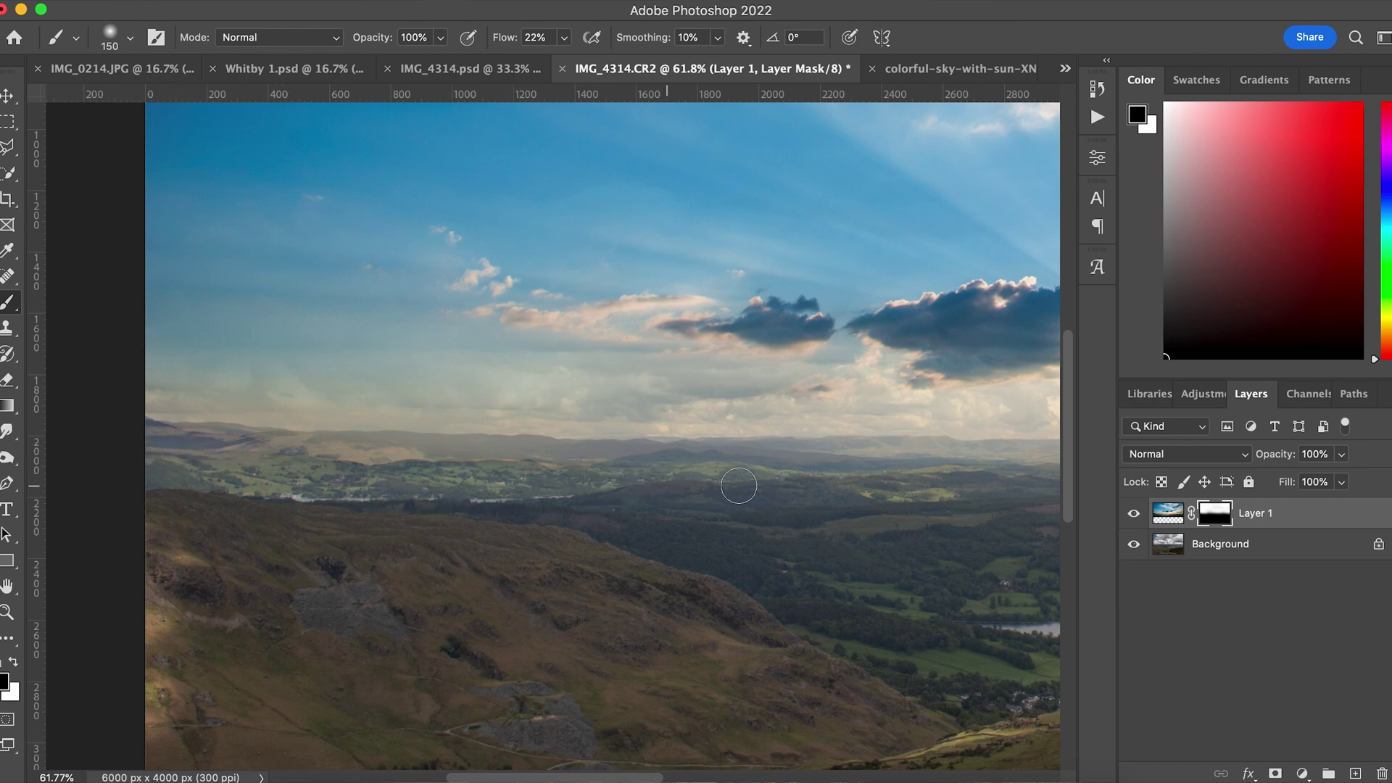
Check the sky blend by toggling Layer 1 and panning across the image
scroll(766, 517, "right", 10)
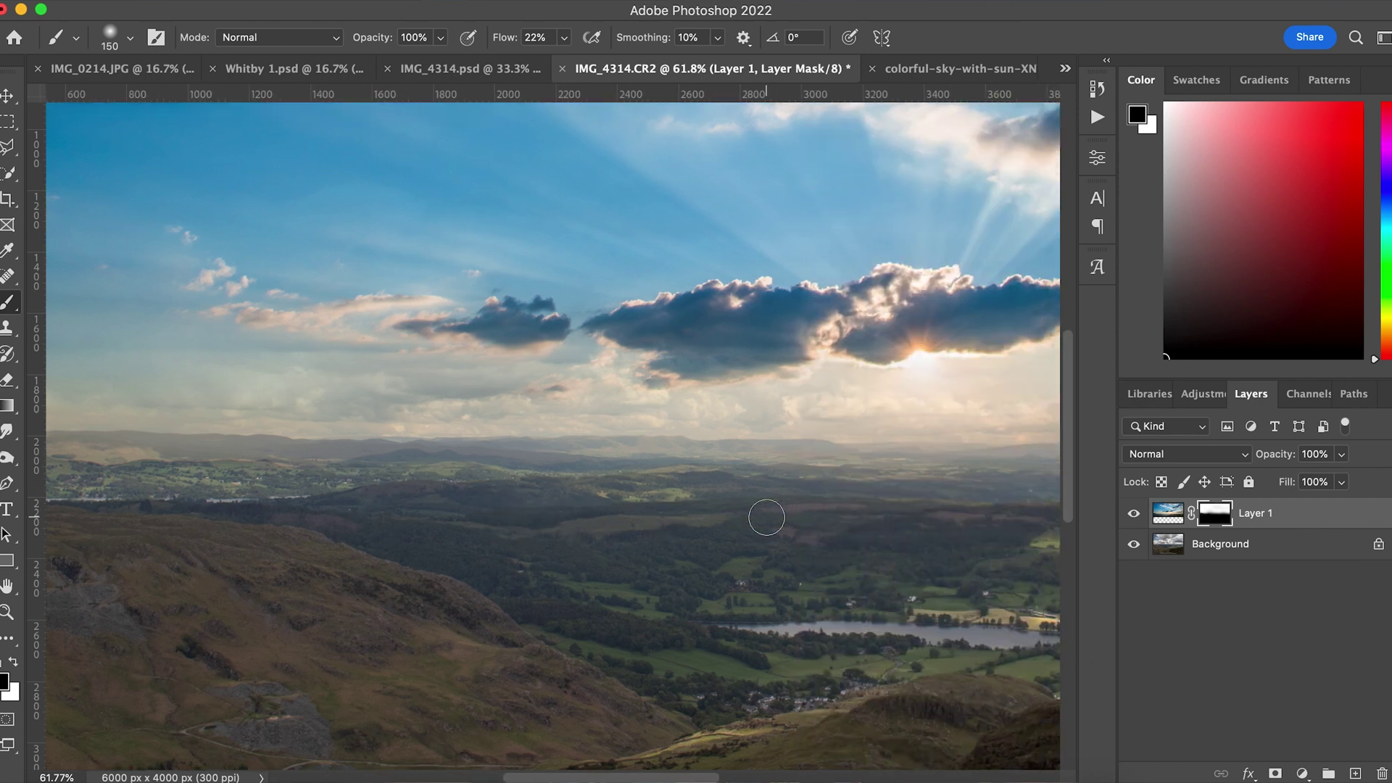
scroll(766, 517, "right", 1)
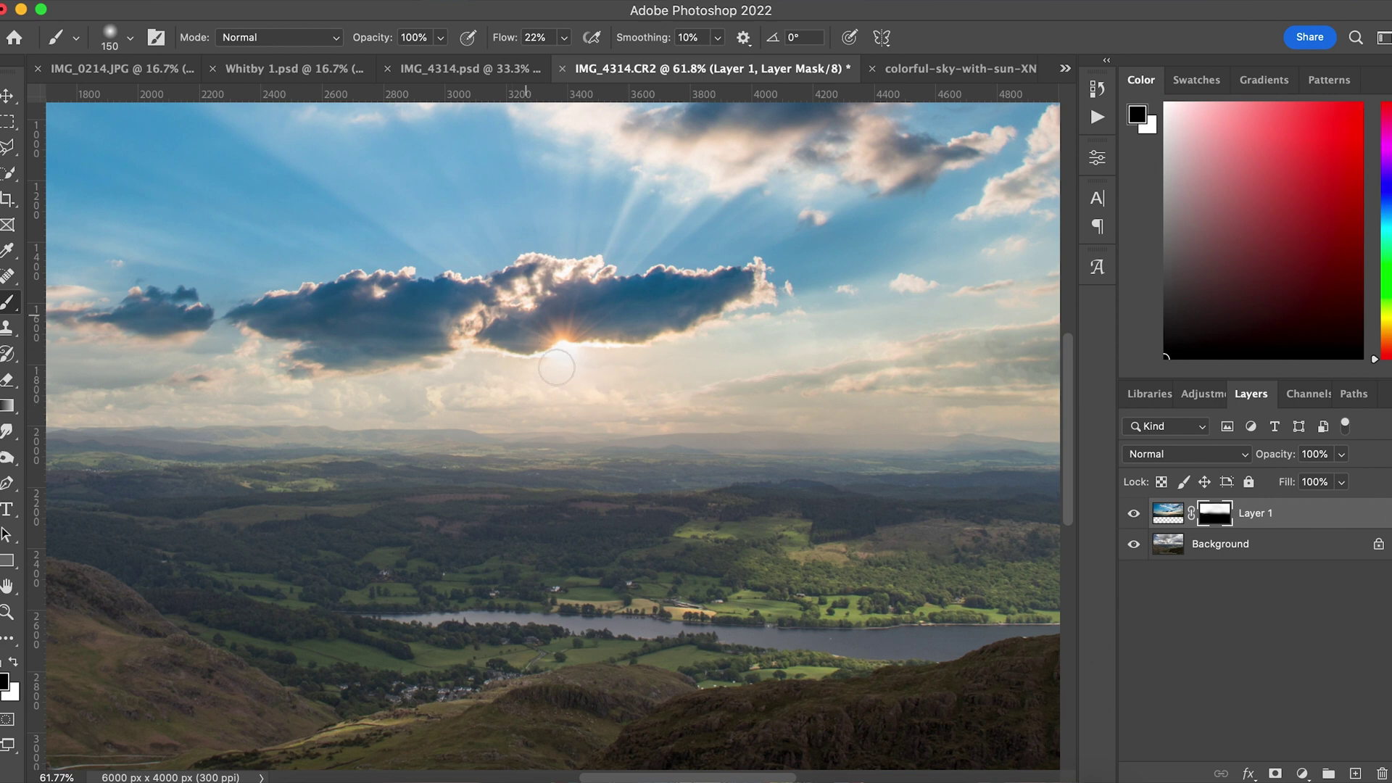
left_click(1133, 514)
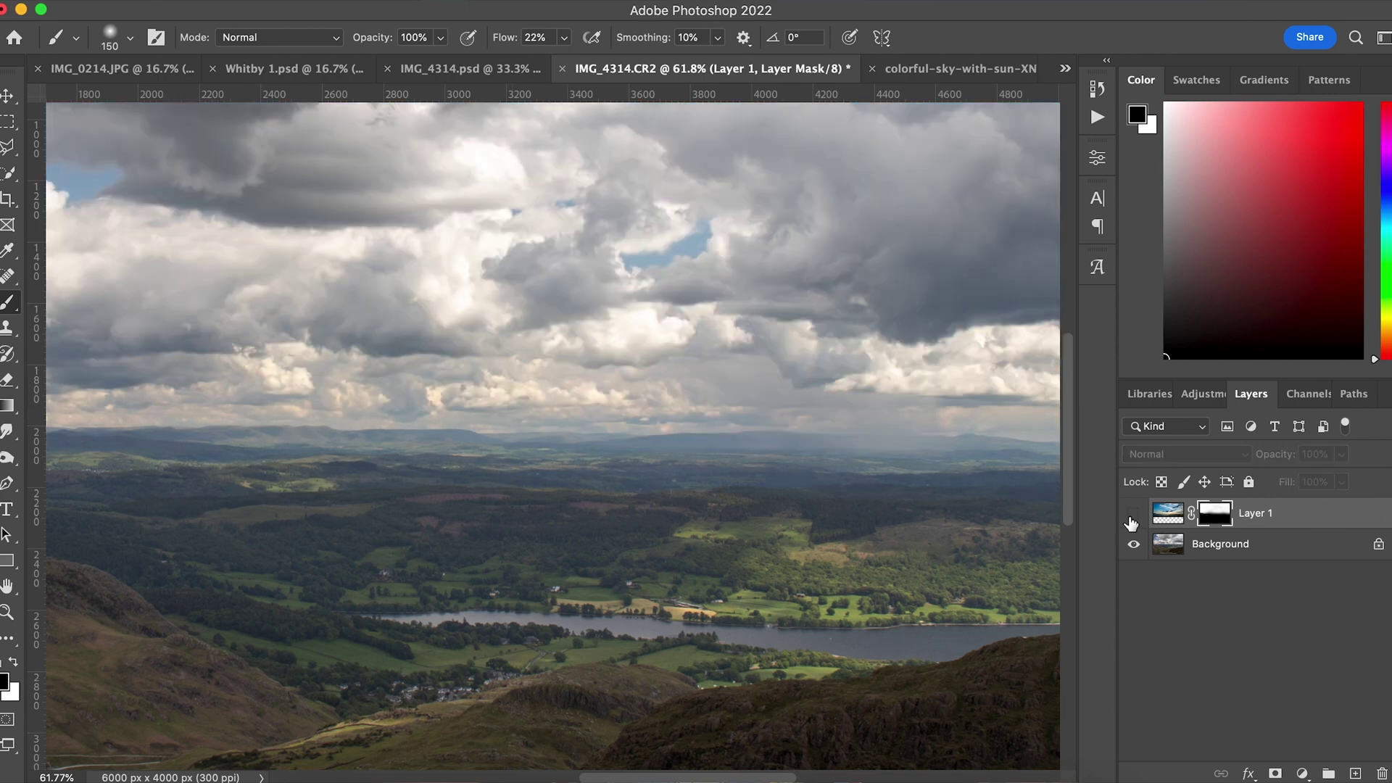
left_click(1132, 515)
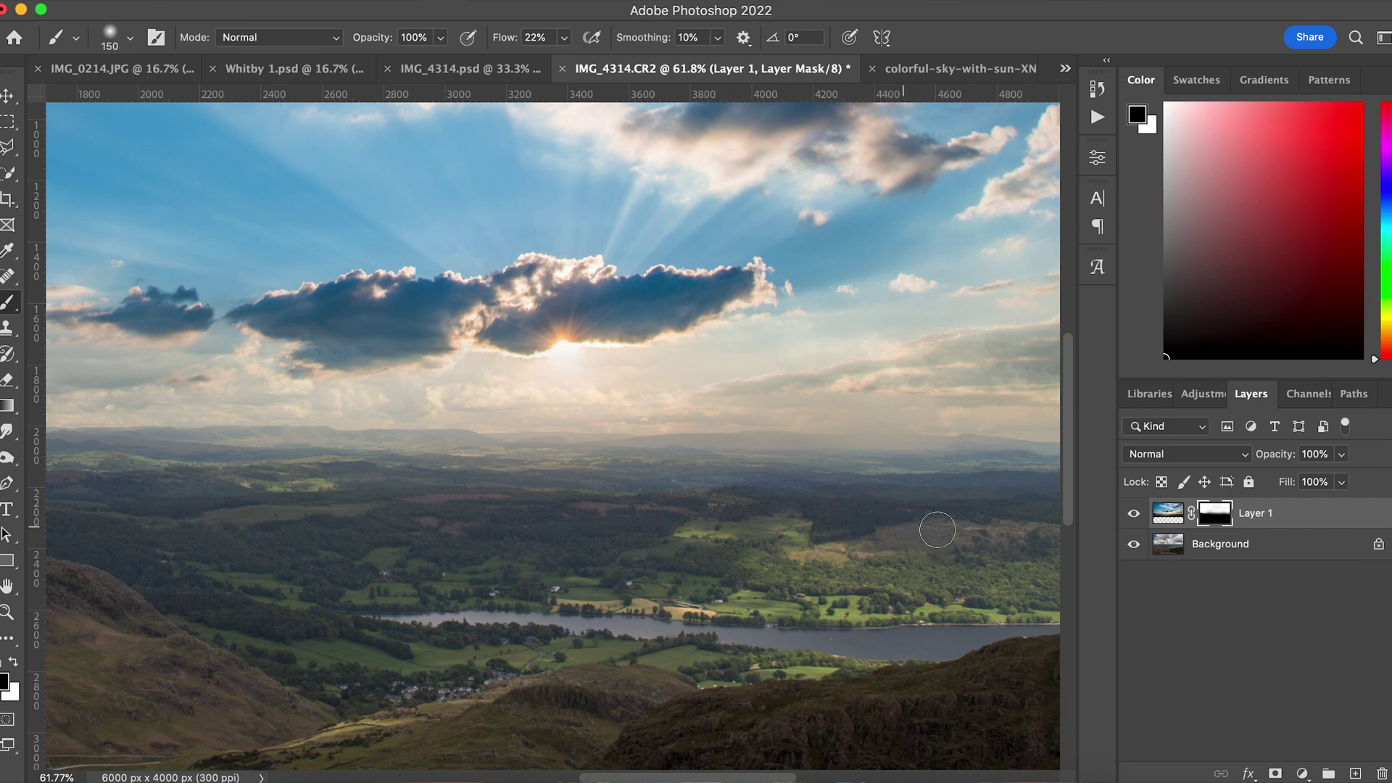
scroll(602, 555, "right", 5)
scroll(601, 554, "right", 1)
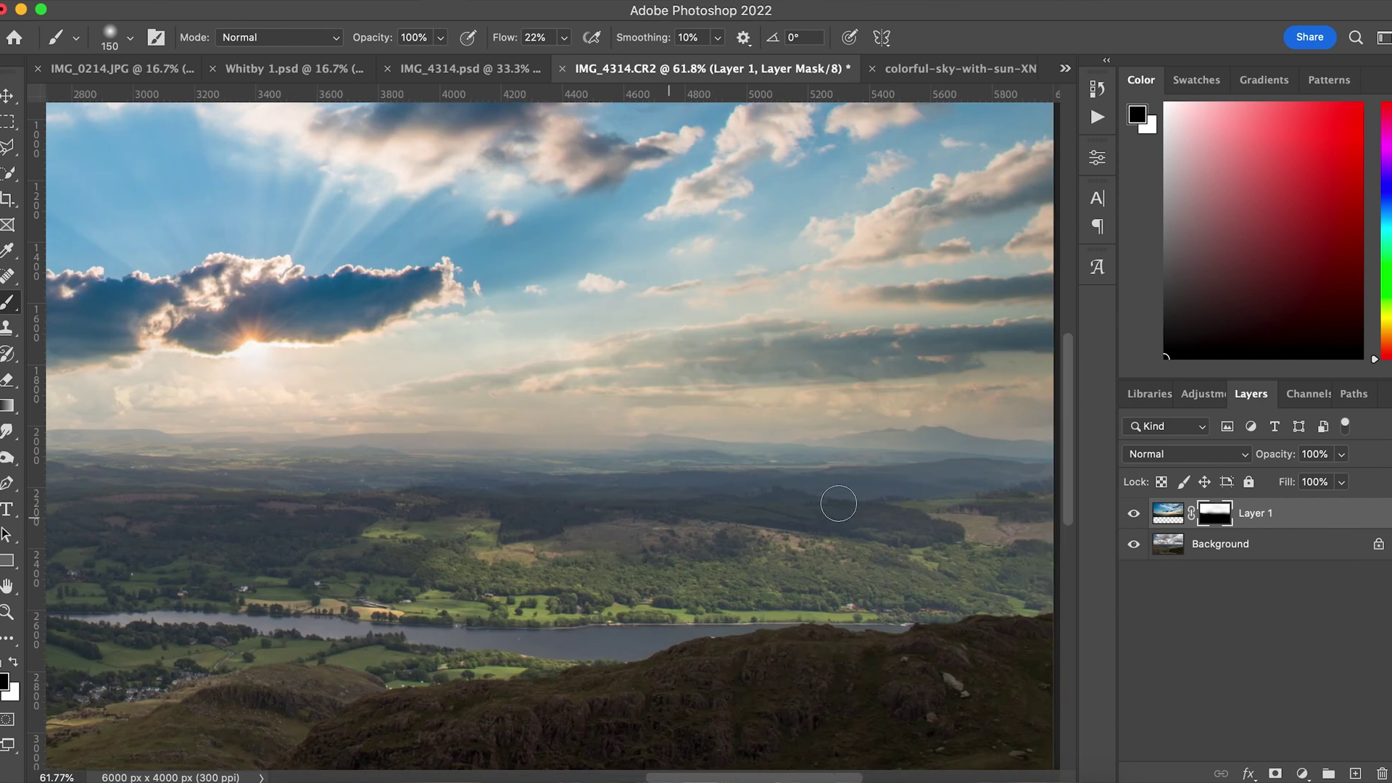
scroll(692, 522, "right", 4)
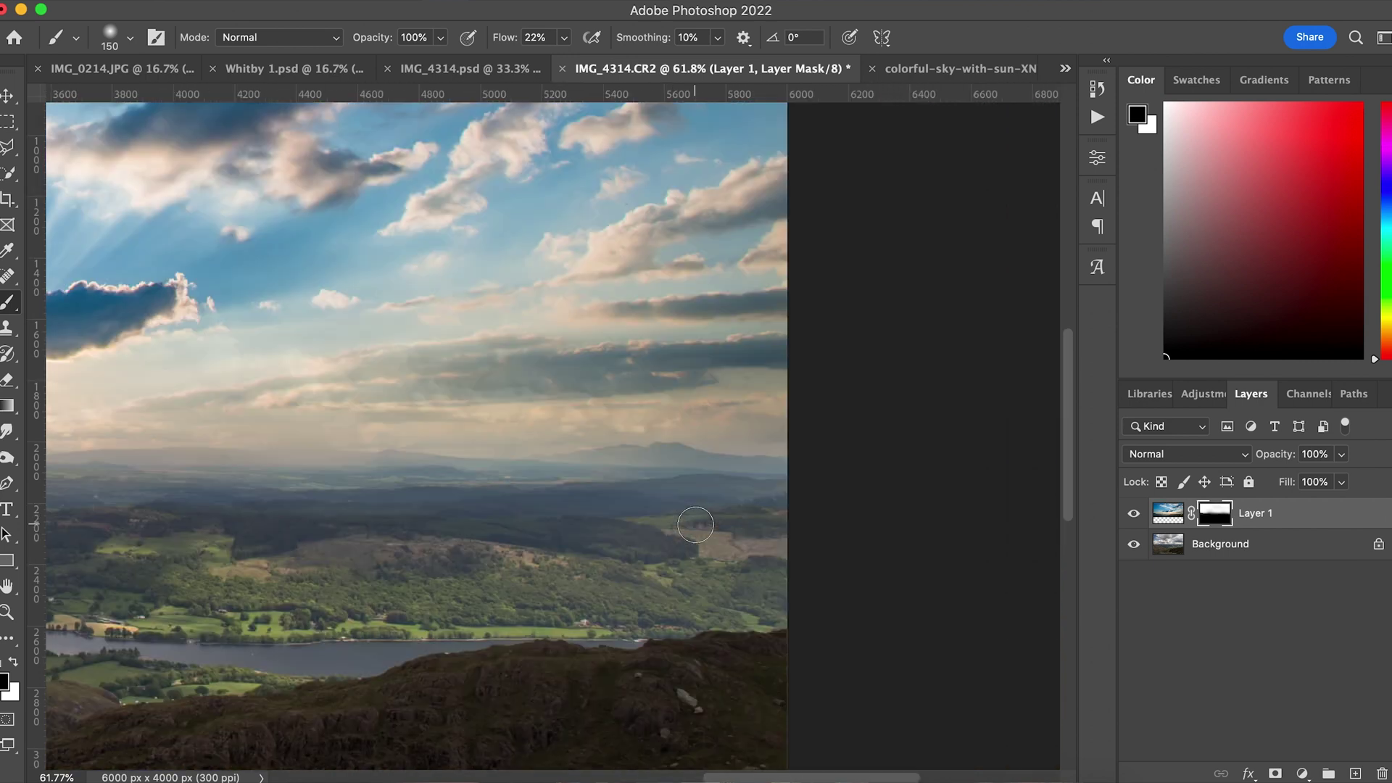
scroll(527, 566, "down", 5)
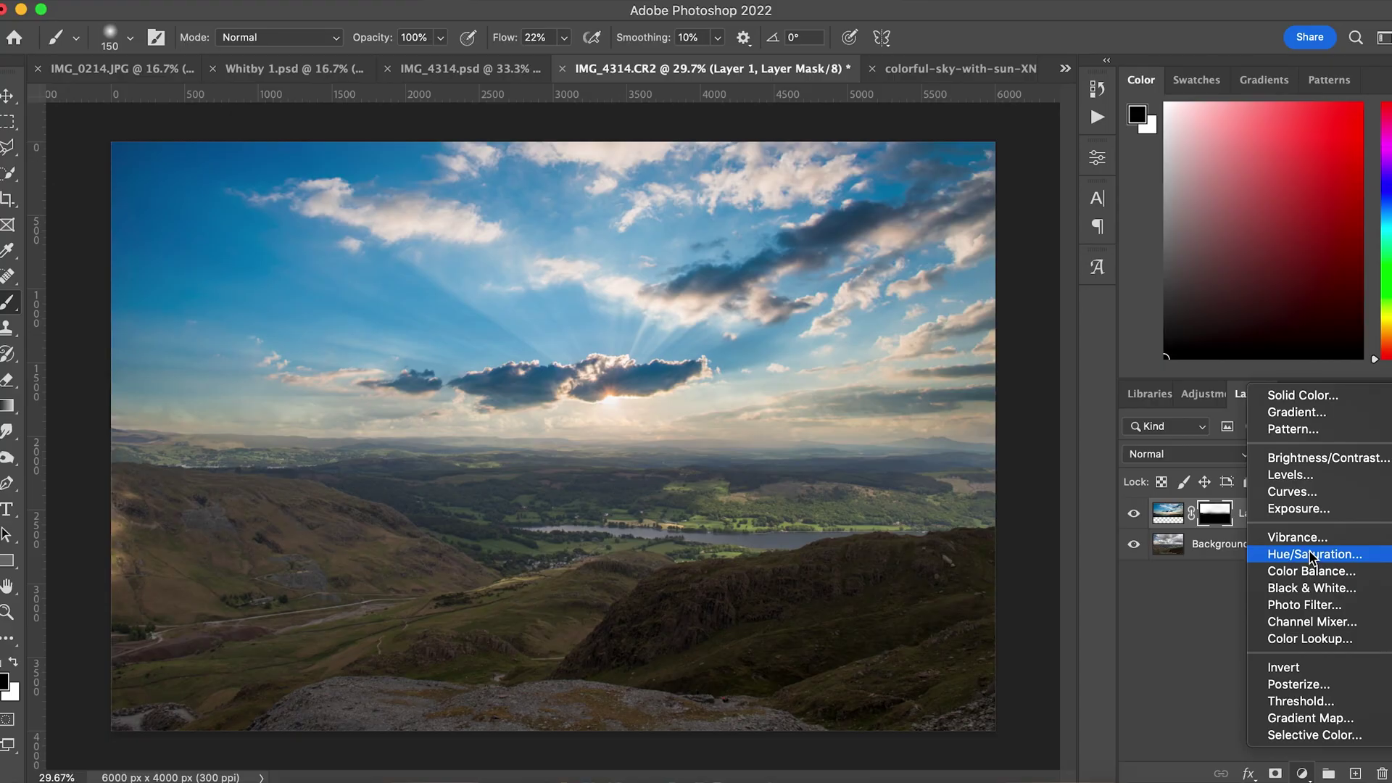
Add a Hue/Saturation adjustment clipped to Layer 1 with Saturation -36
left_click(1312, 555)
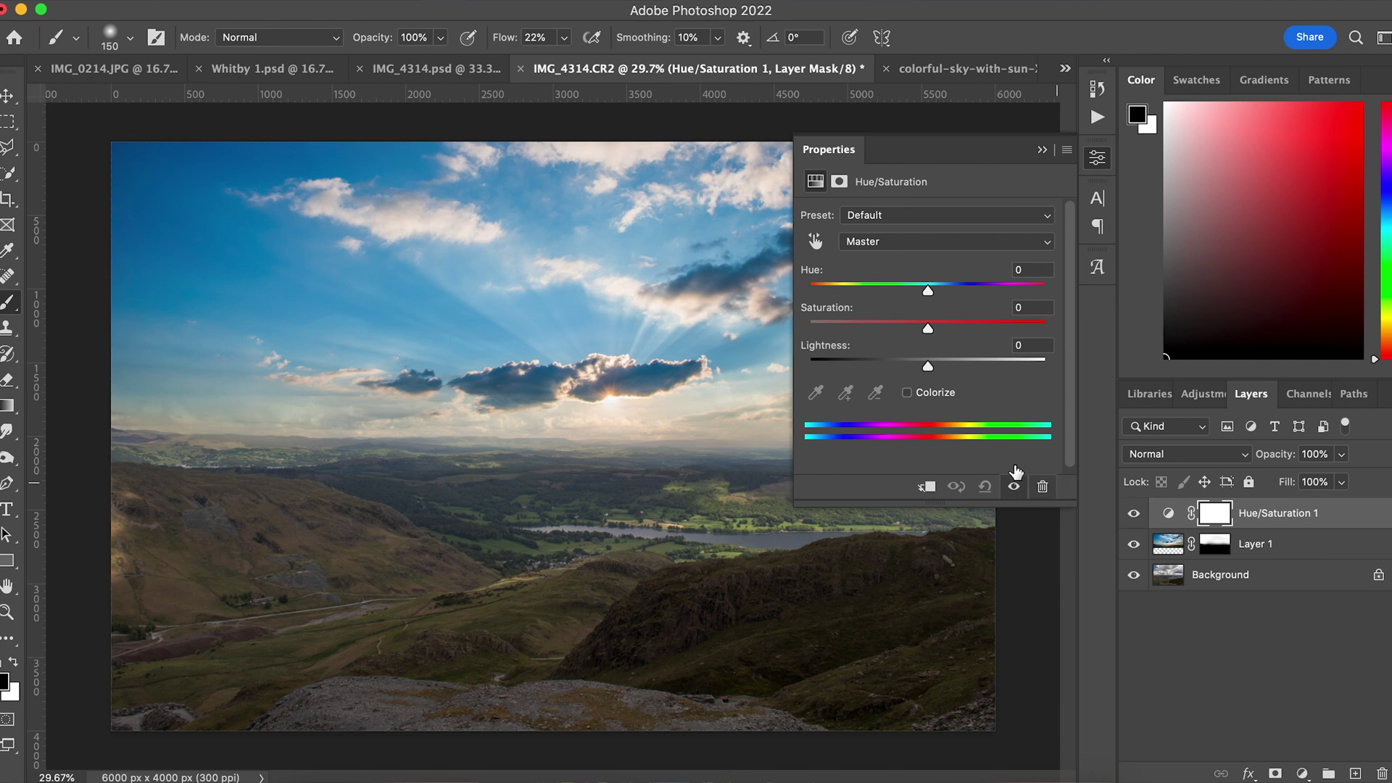
left_click(928, 487)
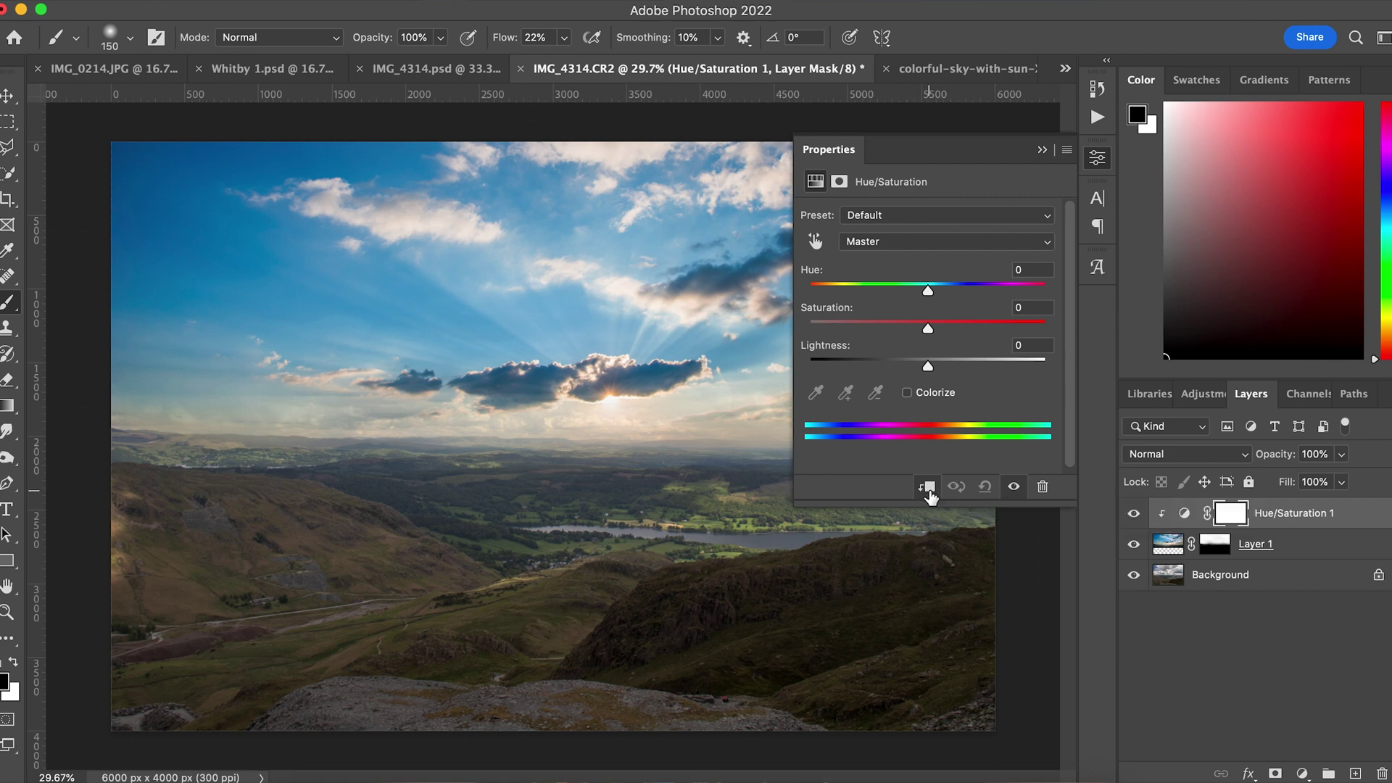
left_click_drag(929, 335, 889, 338)
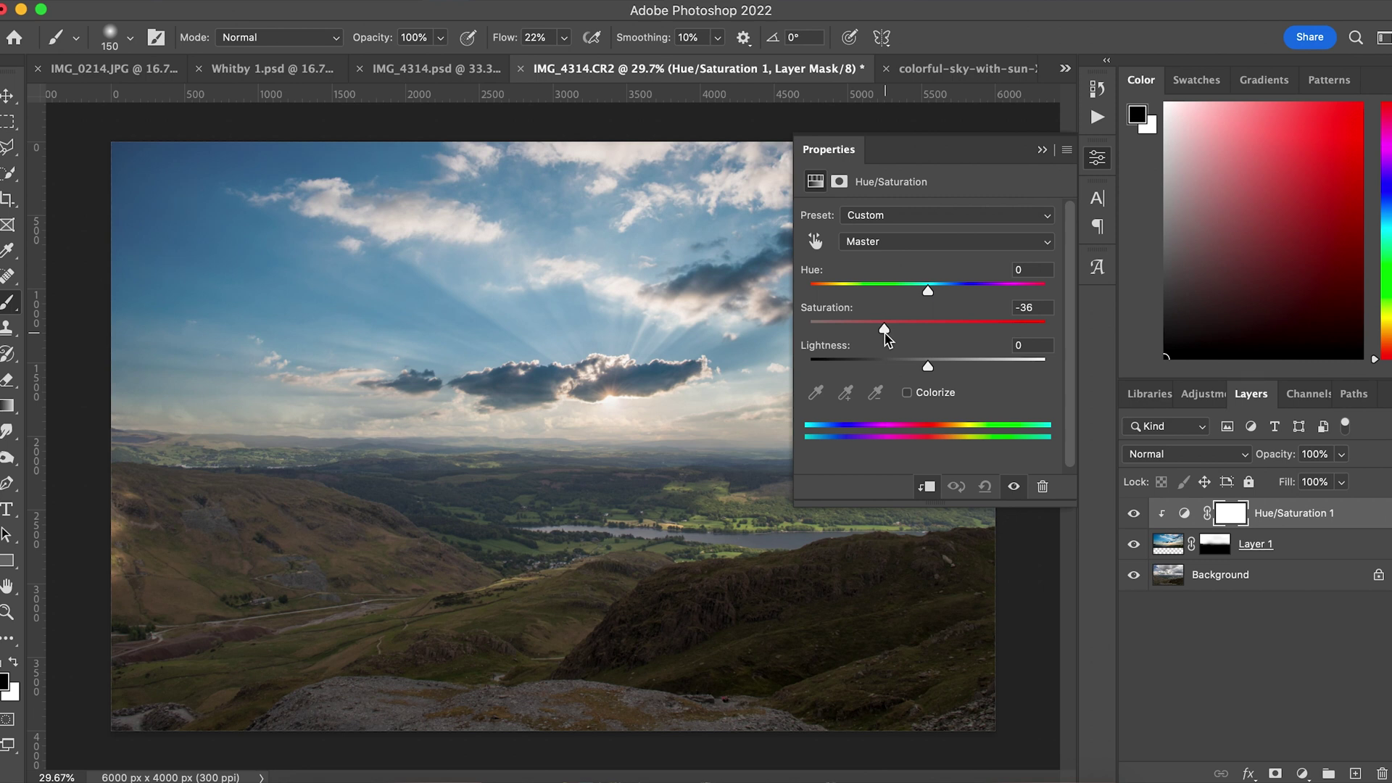
left_click(1042, 150)
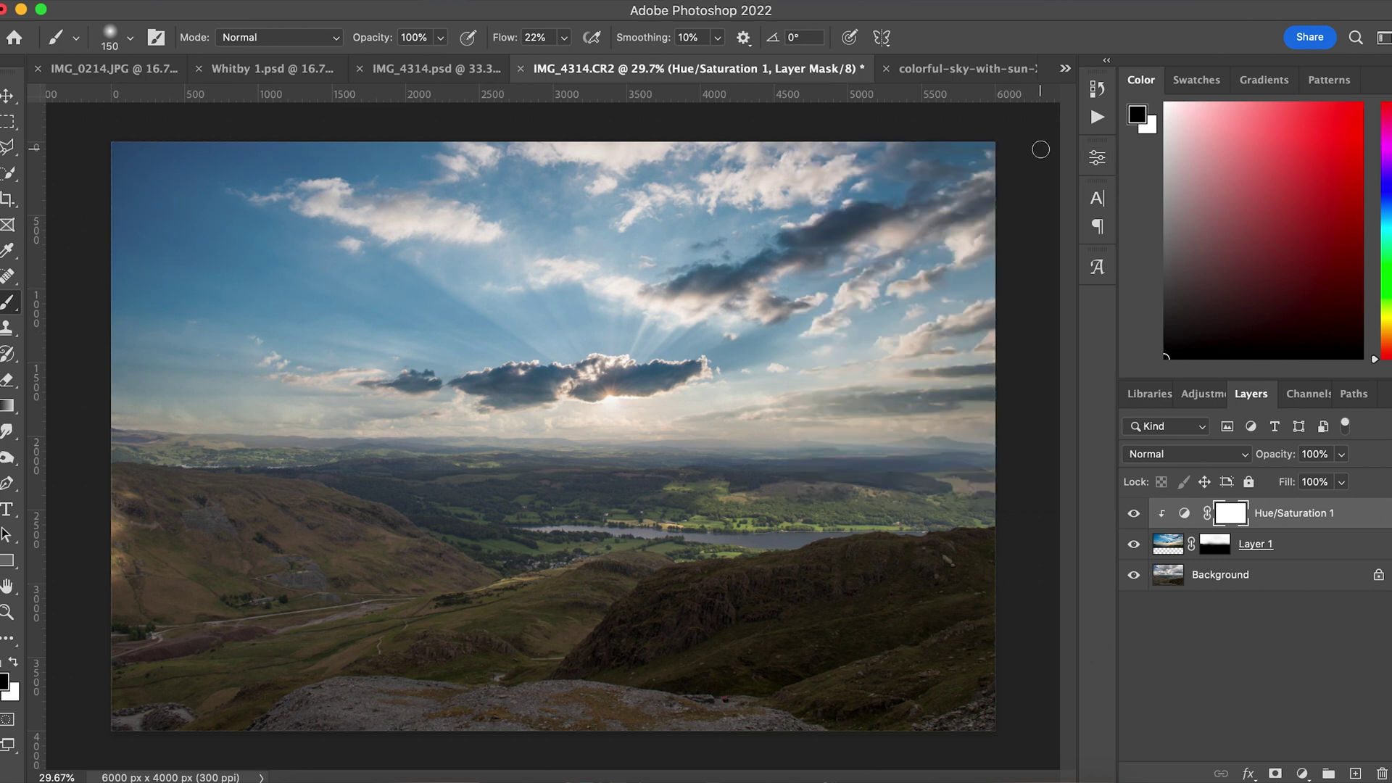
Toggle Hue/Saturation 1 off and on to compare the desaturated sky
left_click(1134, 514)
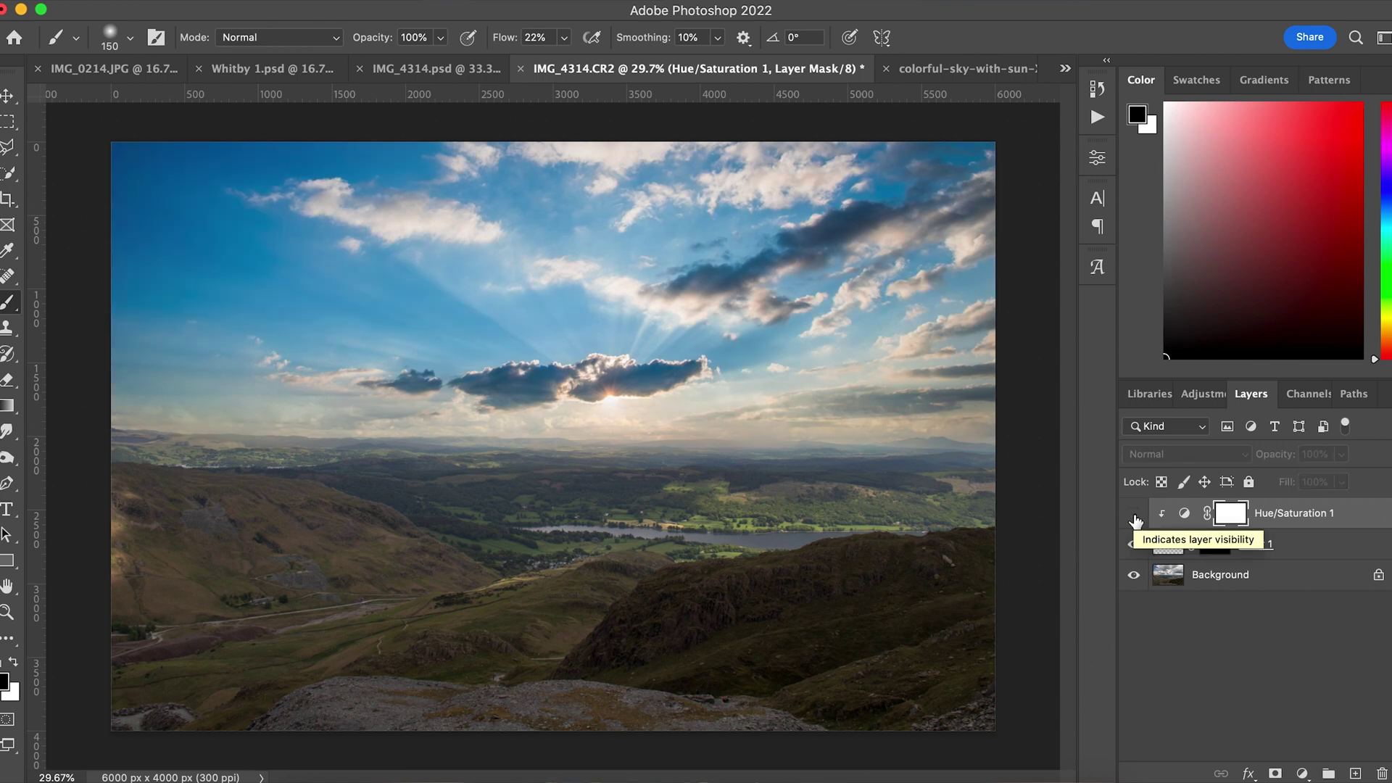
left_click(1134, 514)
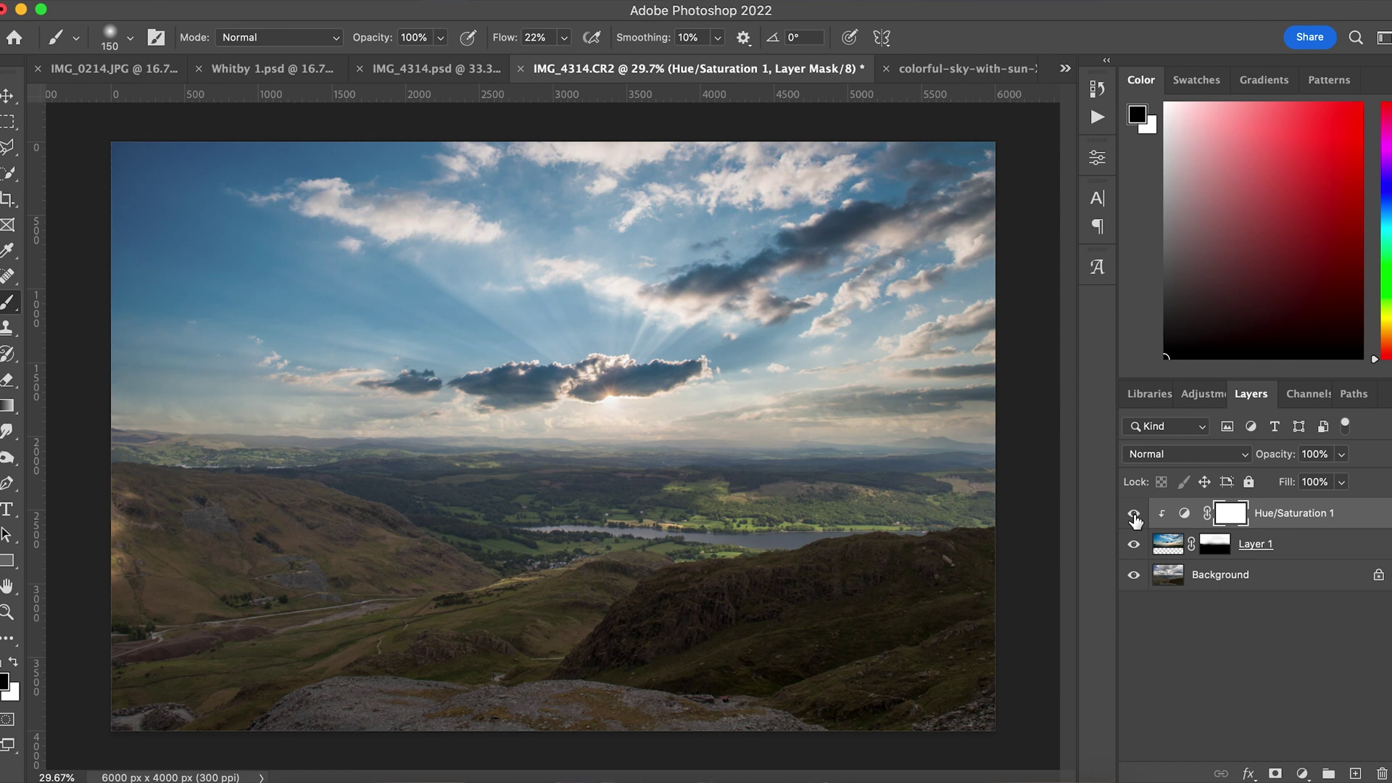
left_click(1302, 773)
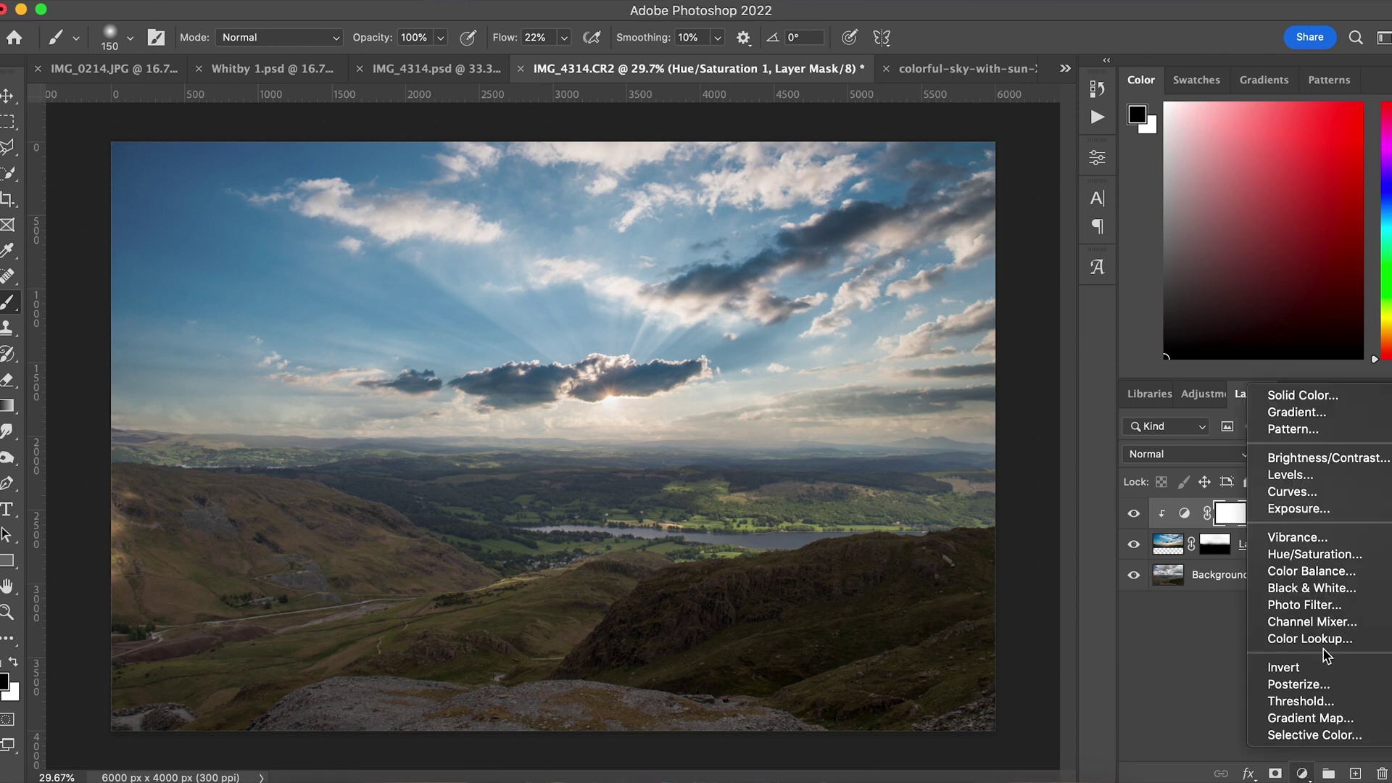
Add a Curves 1 layer clipped above Hue/Saturation 1, raising the midpoint slightly to lift sky midtones
left_click(1349, 491)
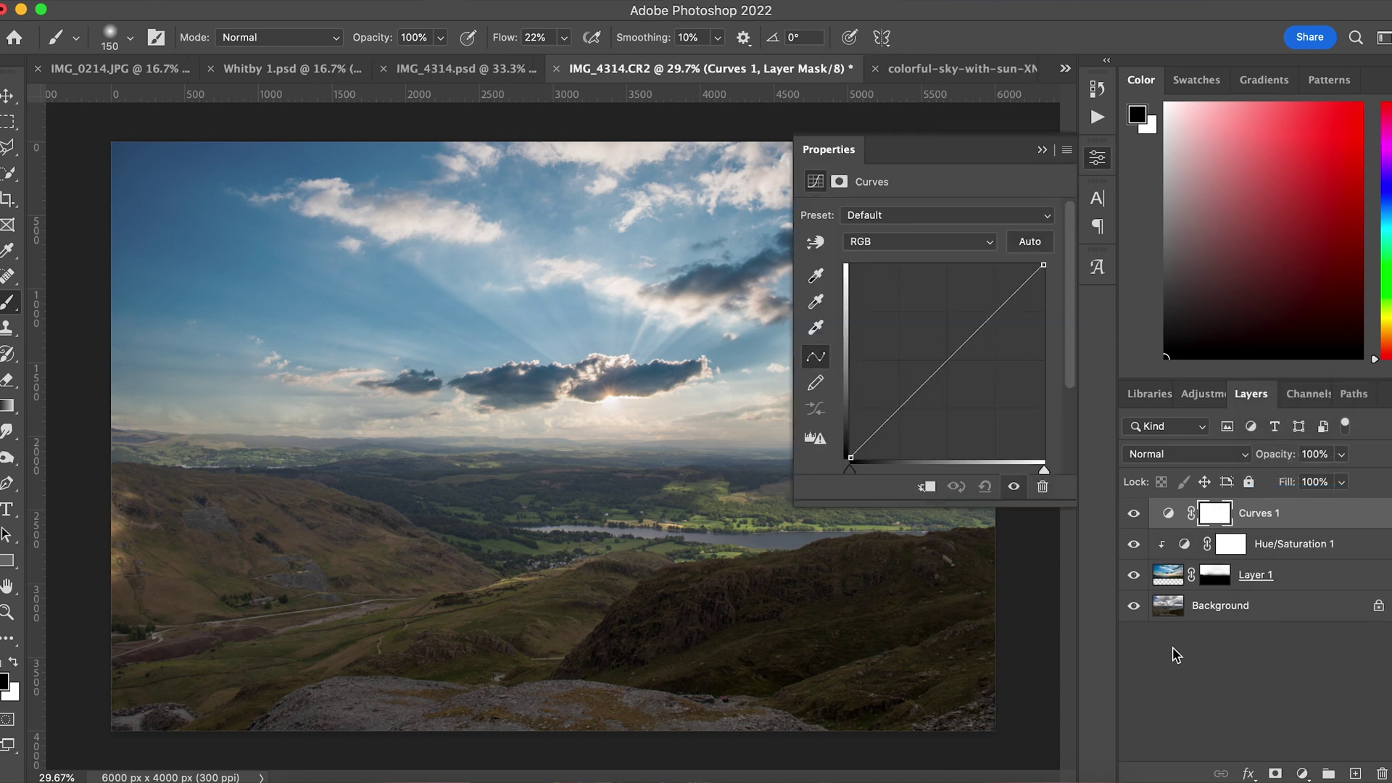
left_click(928, 487)
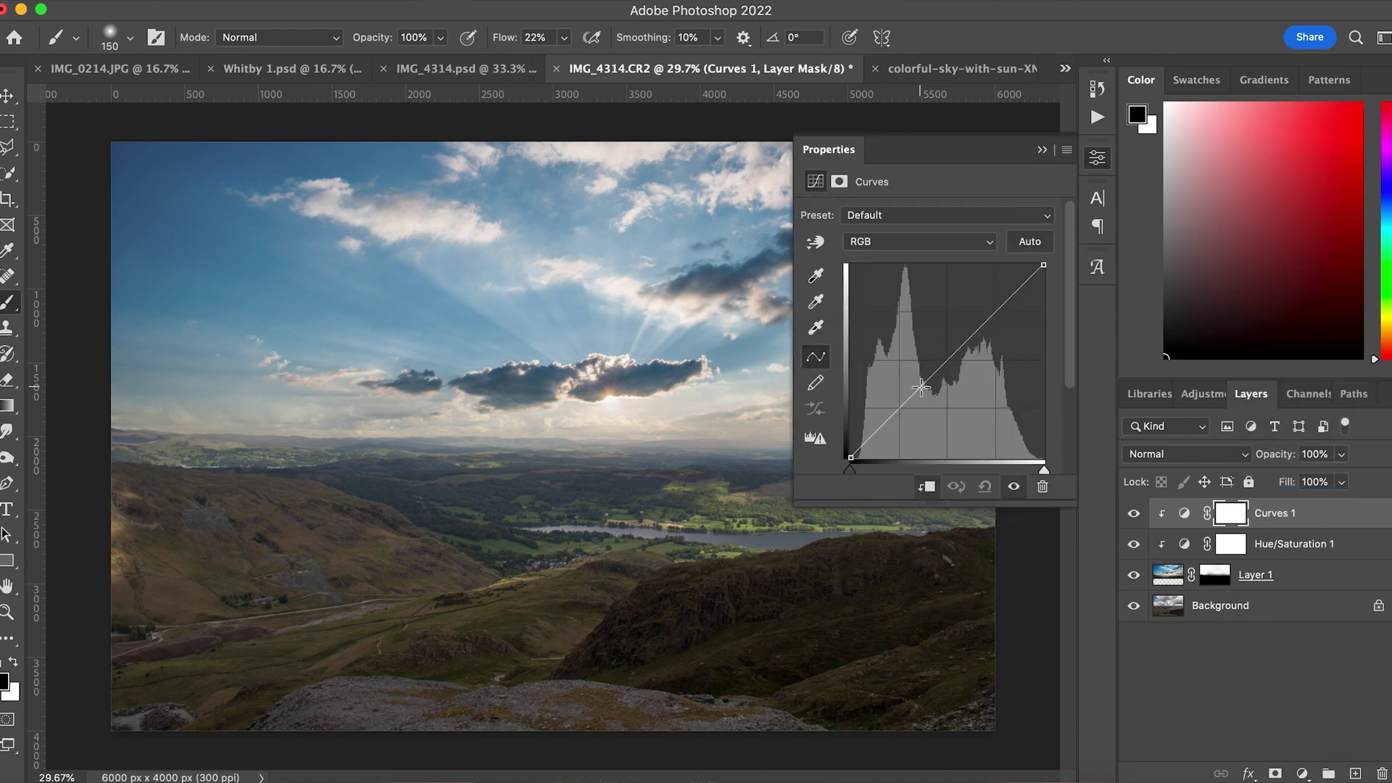
left_click_drag(921, 390, 924, 377)
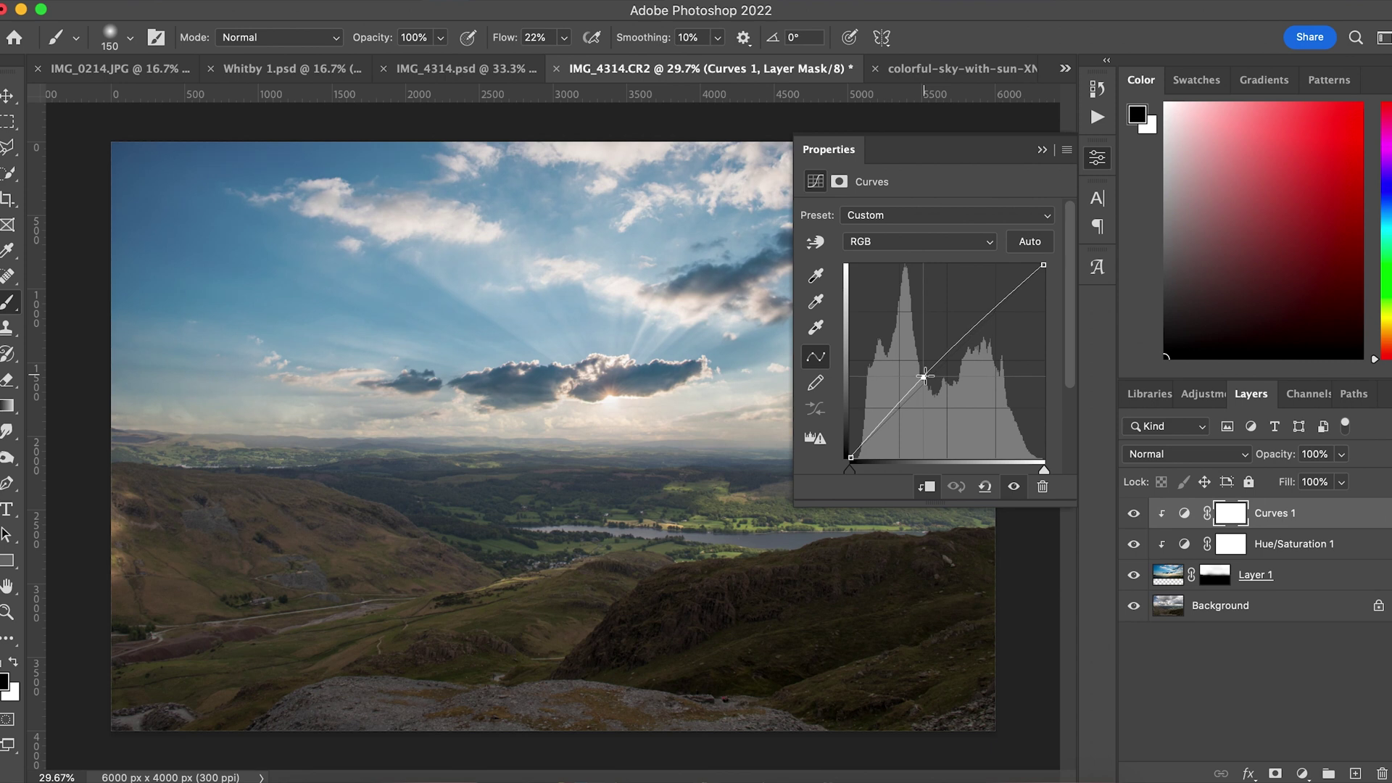
left_click(1043, 151)
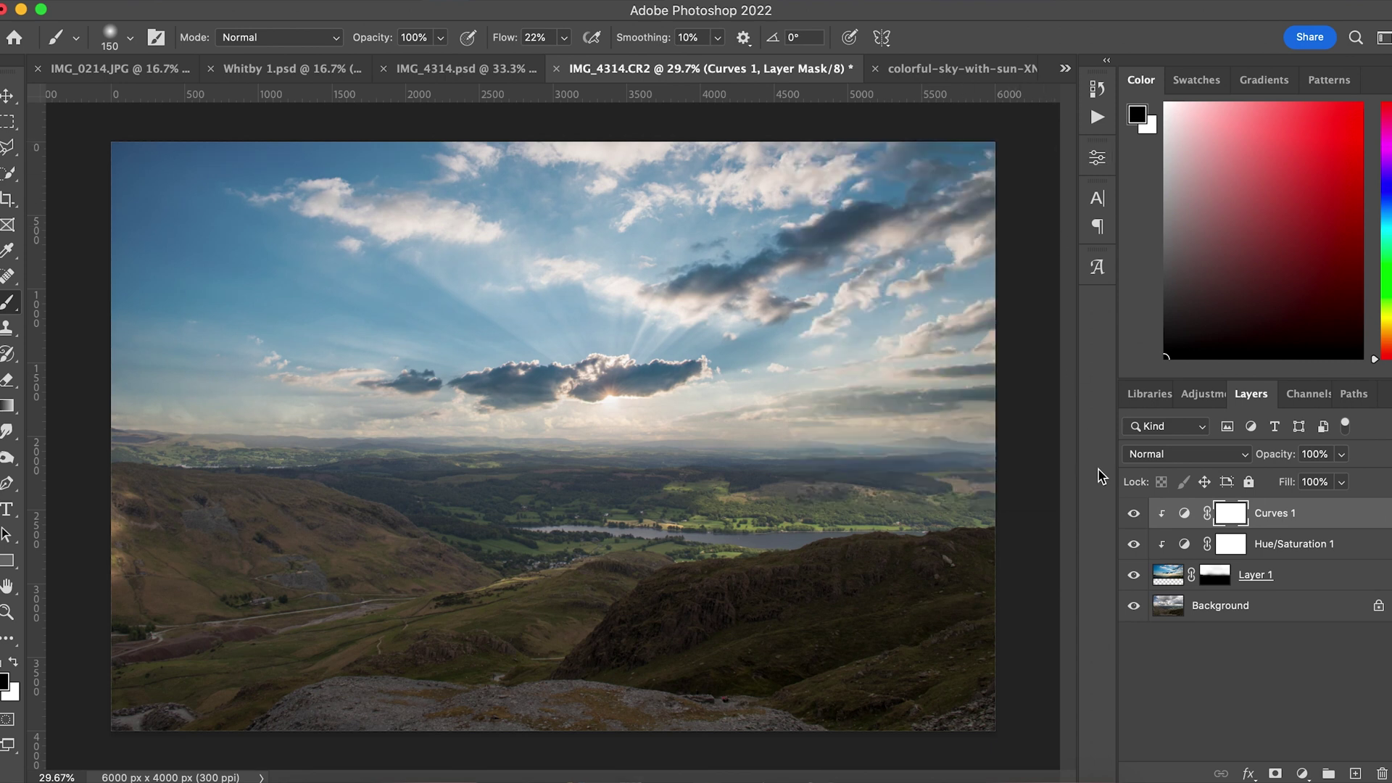